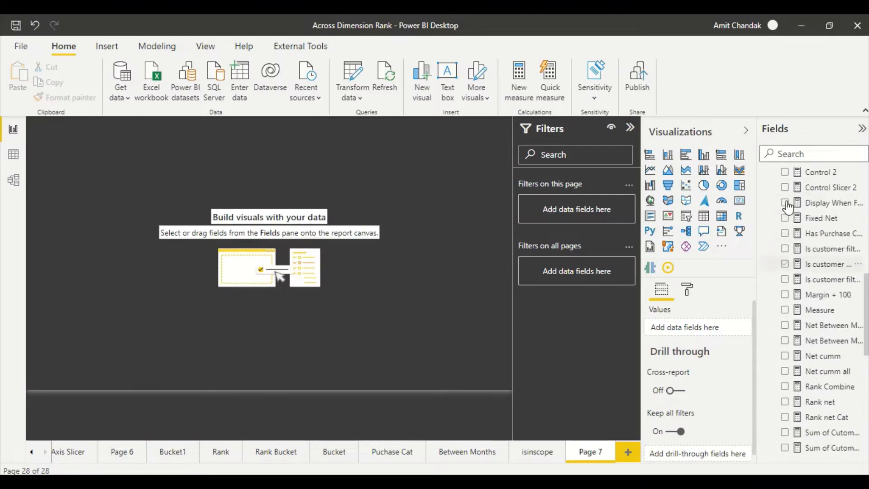
scroll(787, 203, "up", 5)
scroll(787, 204, "up", 5)
Step: Create a table of Brand values from the Item table and enlarge it on the page
left_click(767, 178)
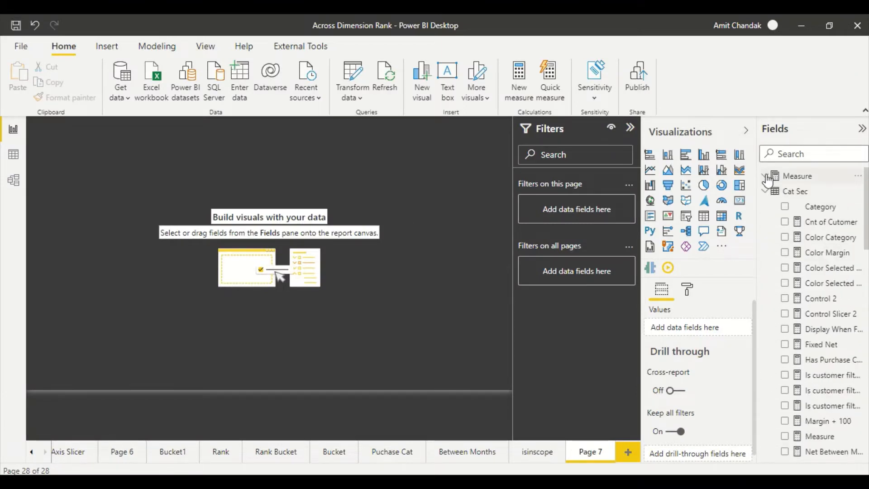
left_click(767, 193)
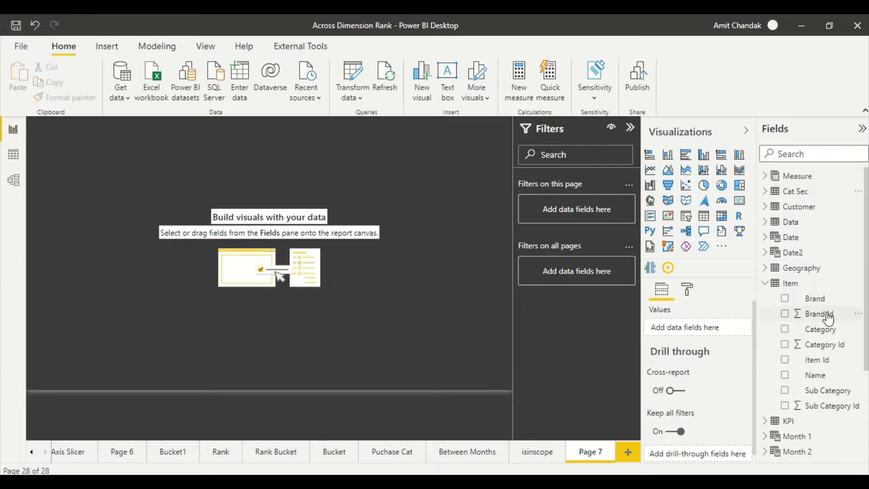
left_click_drag(815, 299, 153, 174)
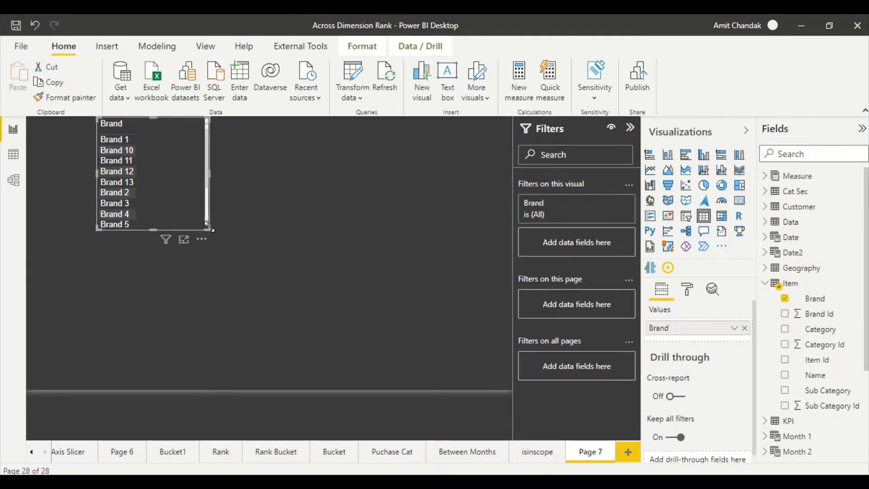
left_click_drag(212, 229, 262, 388)
Step: Add the Rank net and Net measures to the Brand table's values
left_click(795, 155)
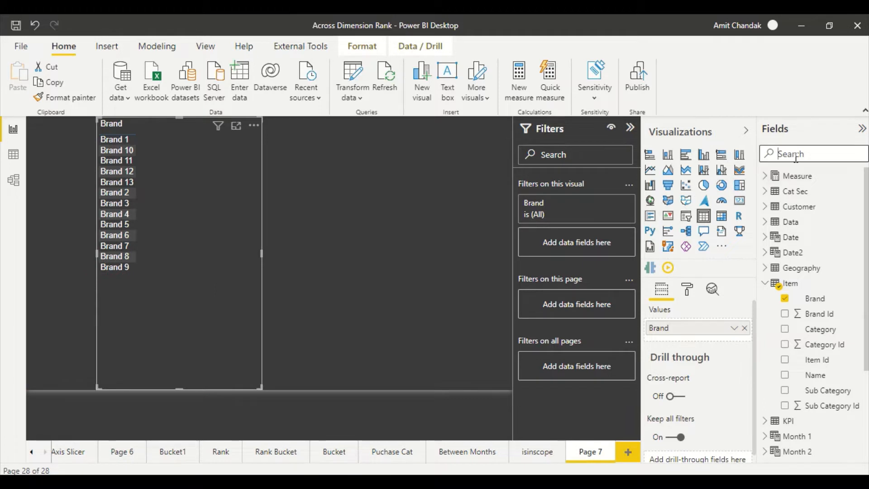
type("ran")
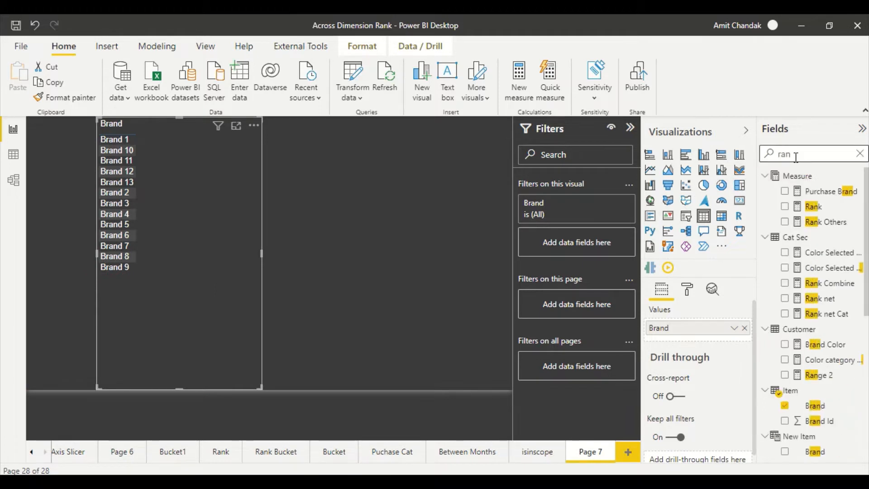
mouse_move(820, 298)
left_click_drag(821, 299, 241, 308)
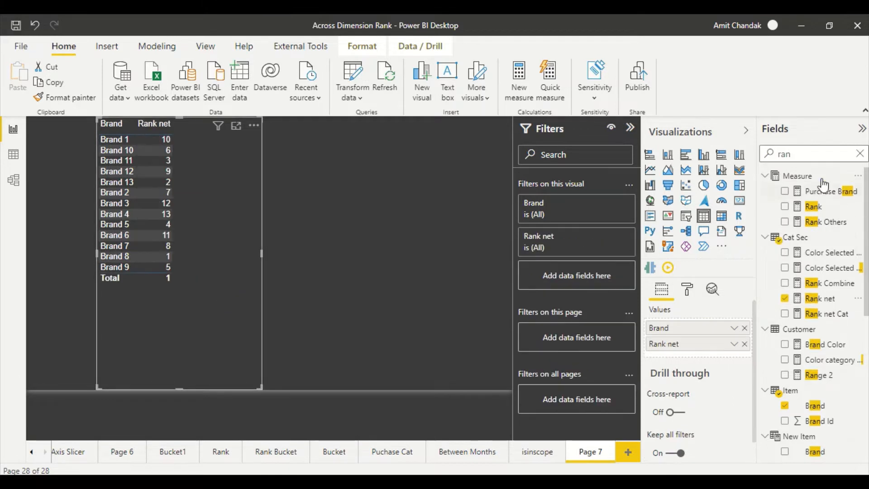
double_click(784, 155)
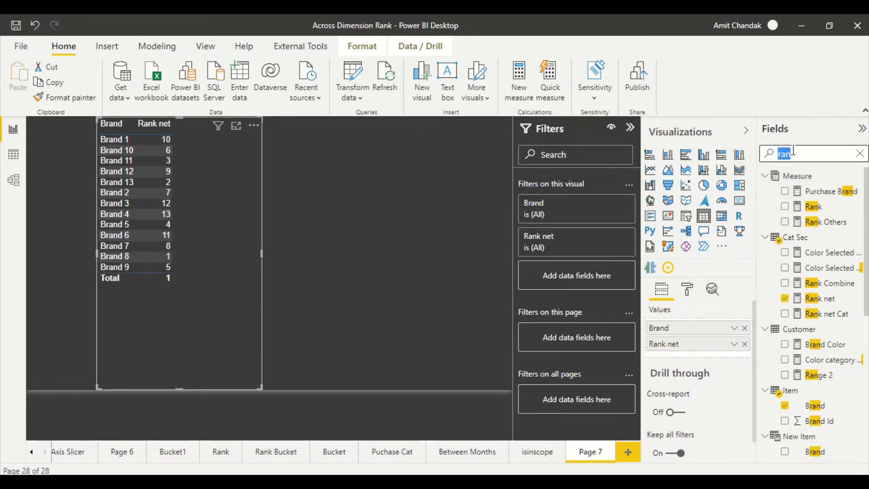
type("net")
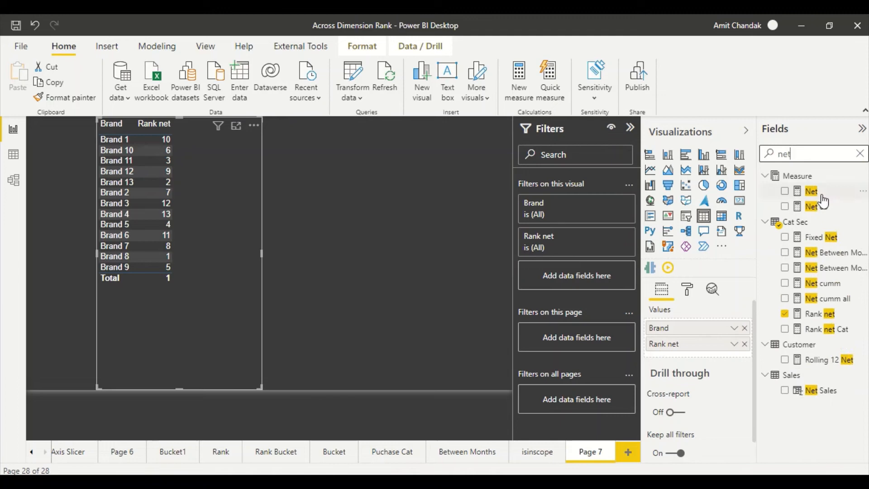
left_click_drag(811, 191, 203, 316)
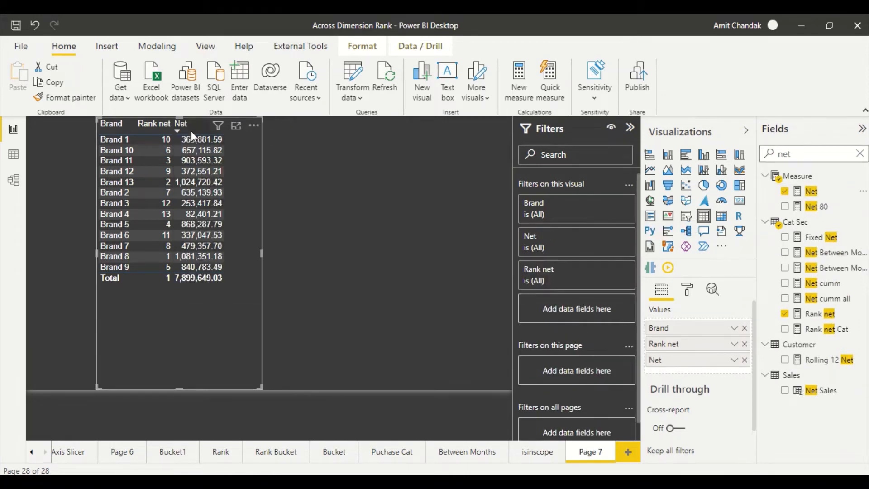
Step: Sort by Net descending, group rows by Category above Brand and expand all categories
left_click(191, 132)
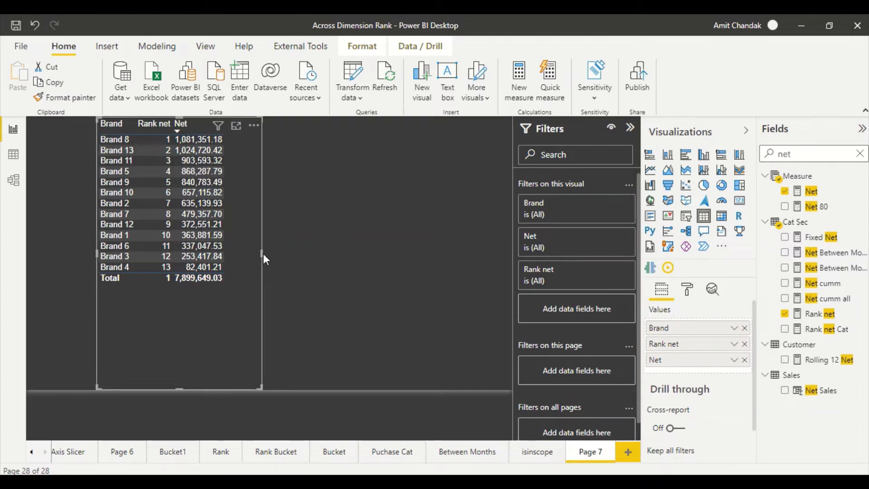
left_click_drag(263, 253, 333, 253)
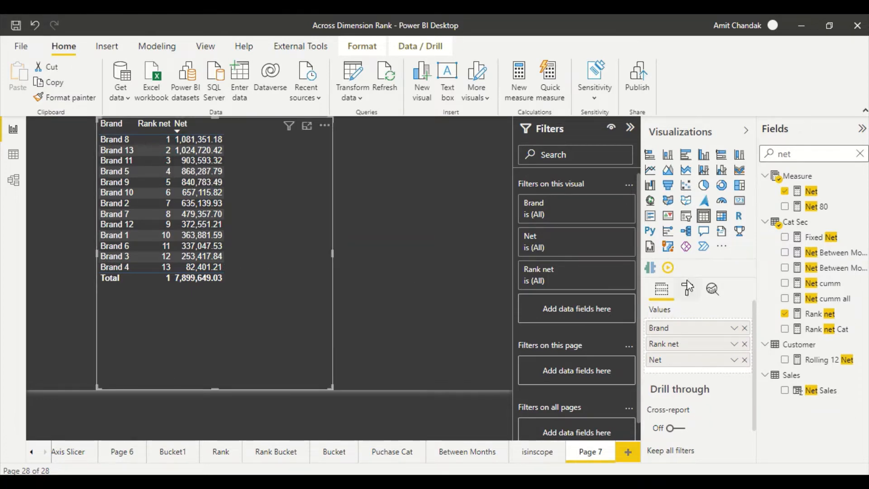
left_click_drag(820, 327, 705, 325)
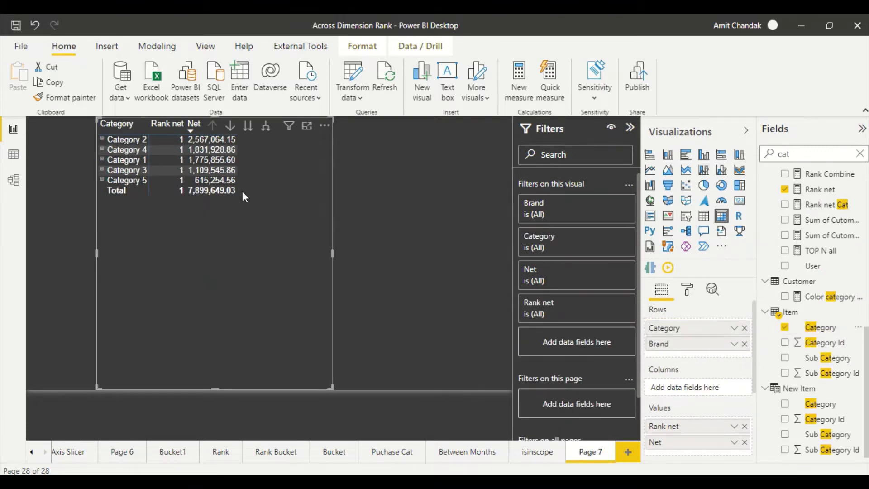
left_click(265, 126)
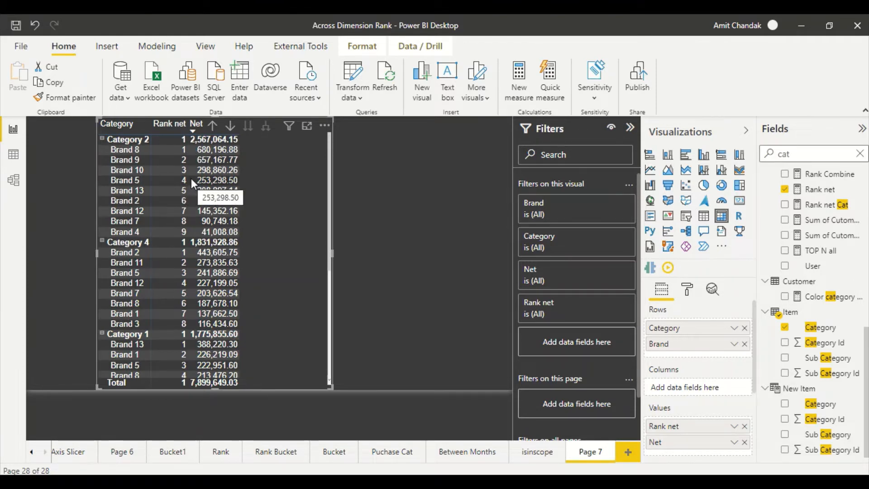
Step: Flatten to a table sorted by Category then Rank net ascending, and select the Rank net measure
left_click(703, 217)
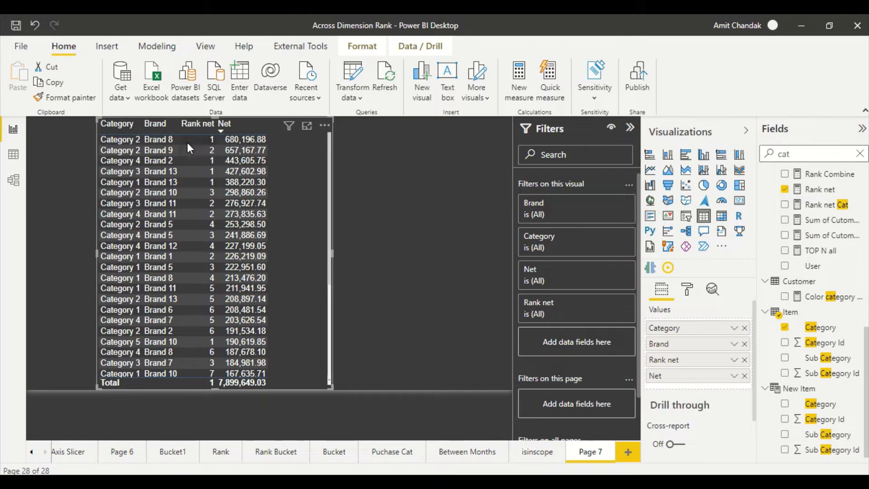
left_click(126, 132)
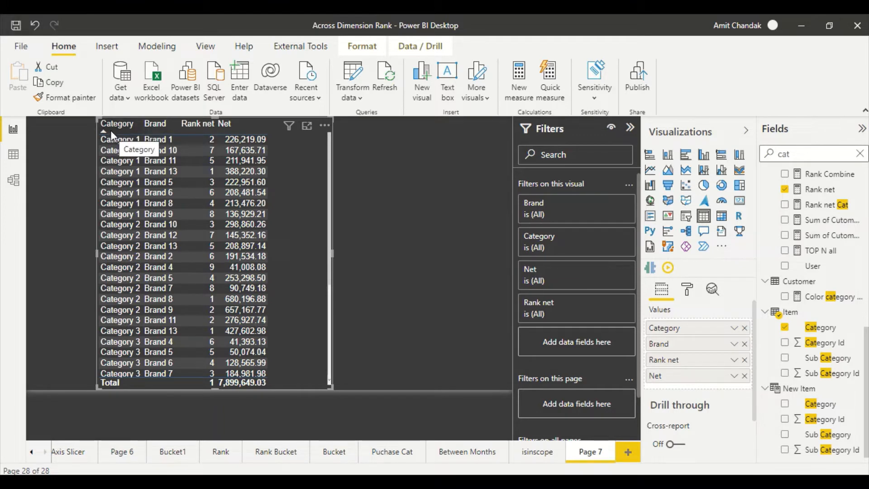
left_click(193, 128)
left_click(194, 127)
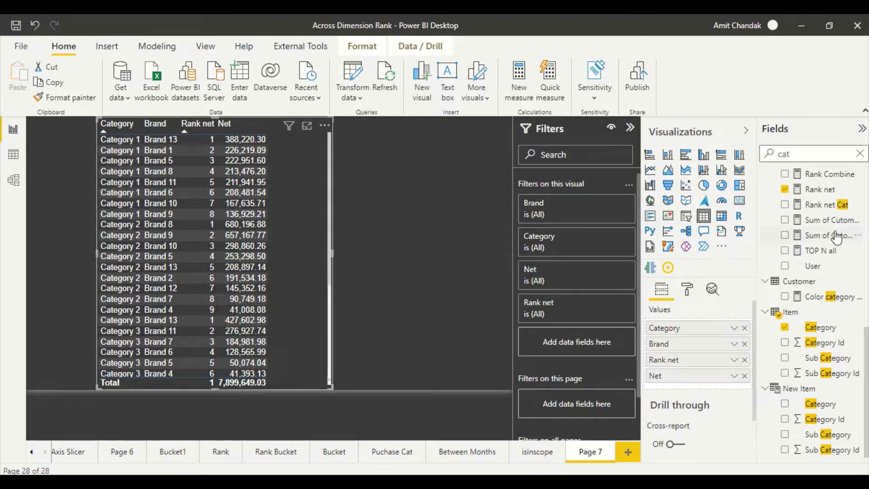
left_click(821, 189)
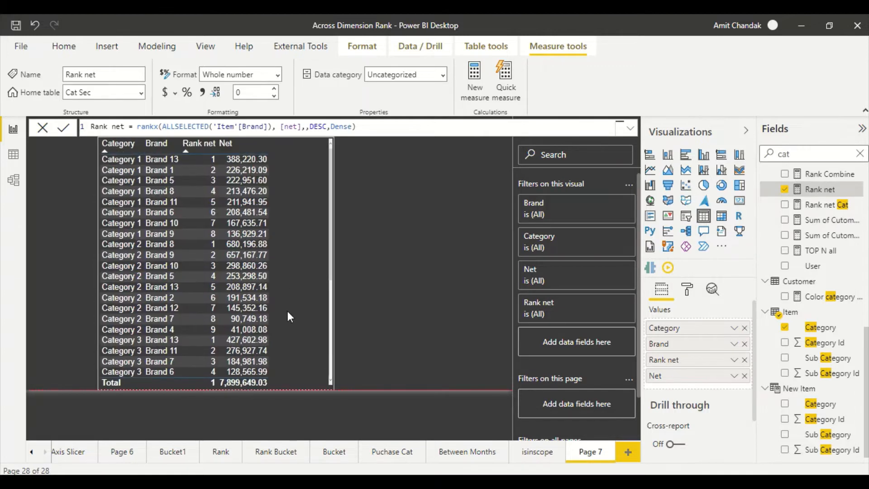
Step: Move the table left, trim its height, and select the whole Rank net formula for copying
left_click_drag(286, 311, 210, 330)
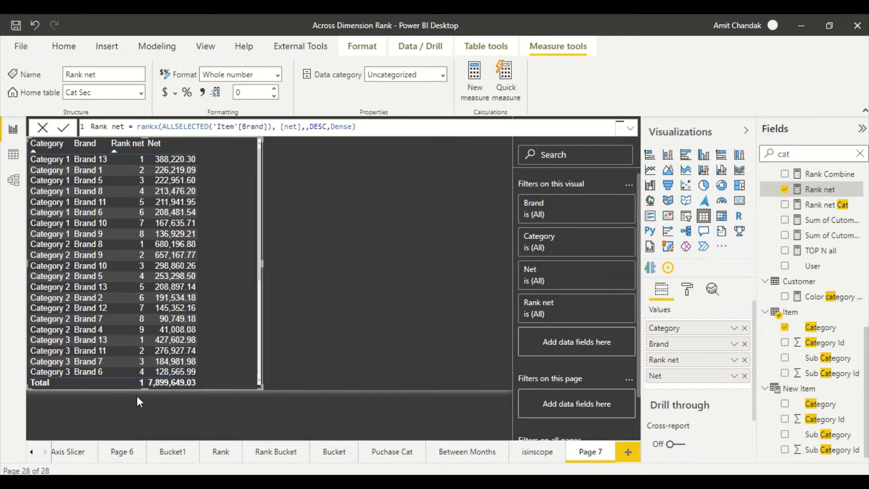
left_click_drag(143, 393, 144, 385)
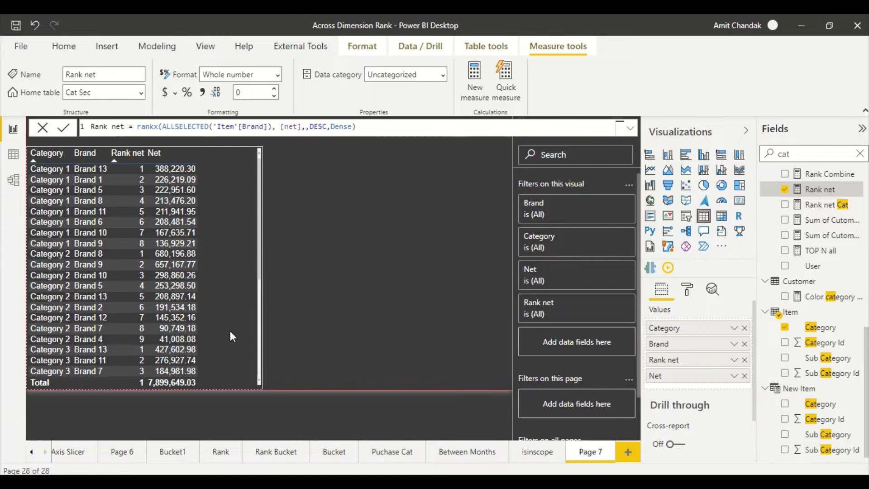
left_click(189, 337)
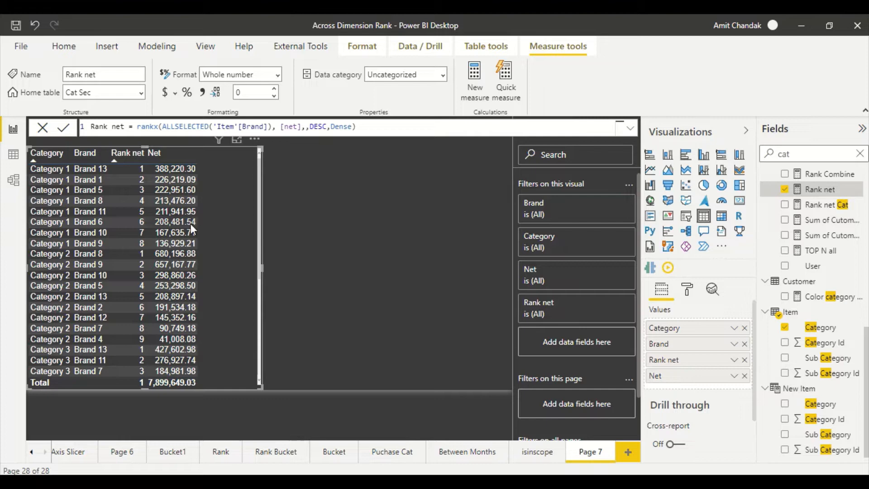
mouse_move(193, 175)
scroll(208, 313, "down", 3)
scroll(208, 313, "down", 3)
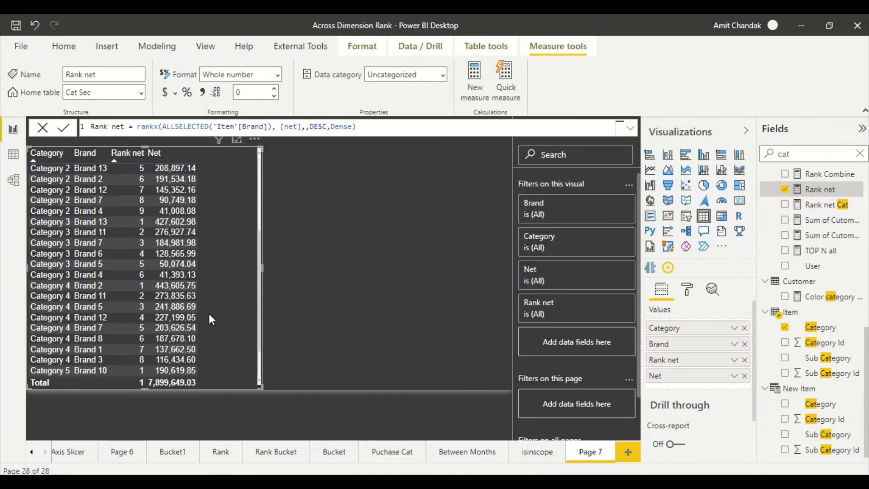
scroll(209, 313, "up", 6)
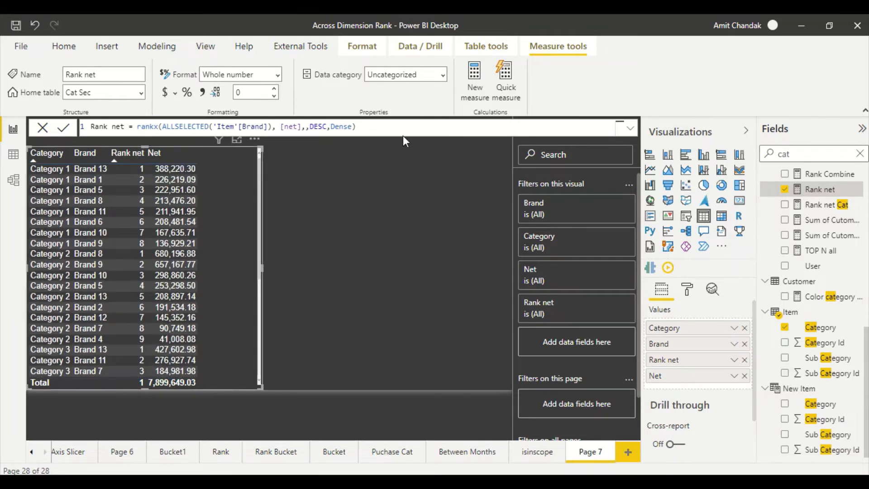
left_click_drag(360, 126, 78, 128)
key("ctrl+c")
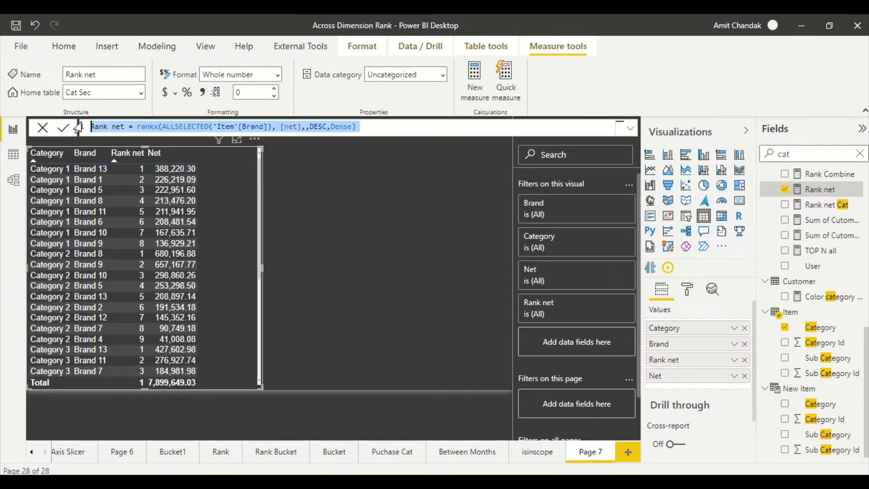
left_click(427, 173)
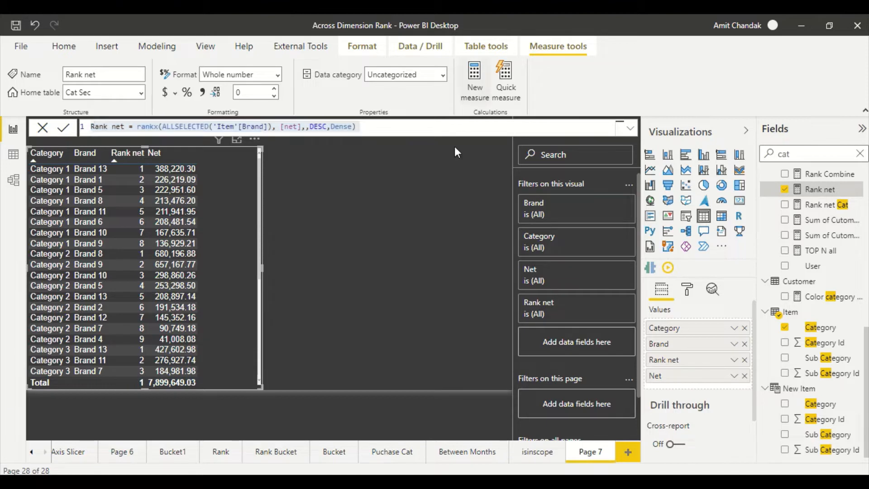
Step: Paste the Rank net formula, rename it Rank net cat Brand and add 'Item'[Category] inside ALLSELECTED
left_click(129, 127)
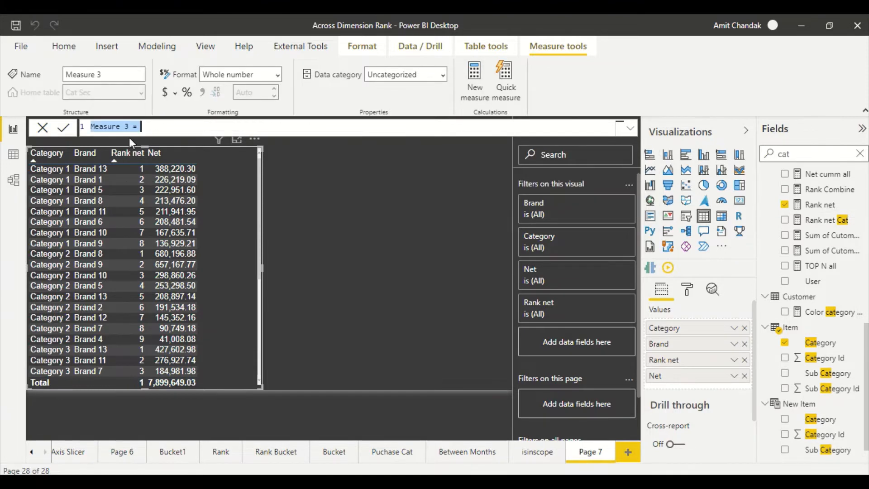
key("ctrl+a")
key("ctrl+v")
left_click(125, 126)
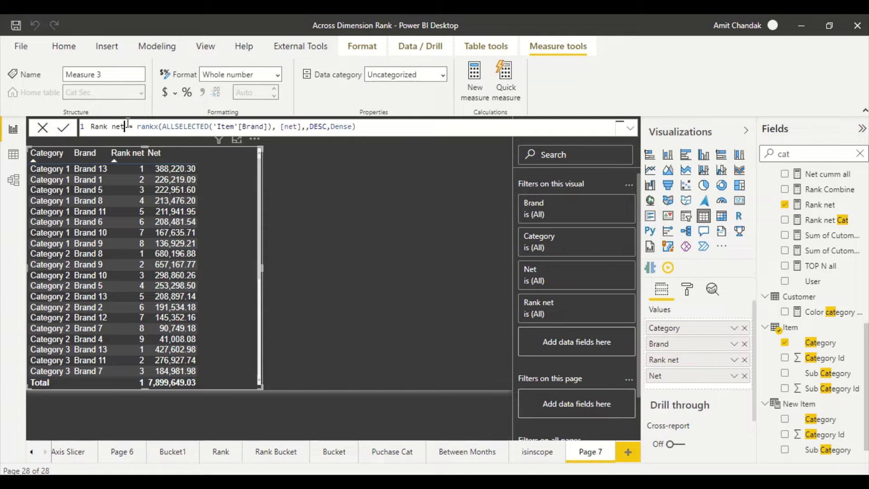
type("cat Bra")
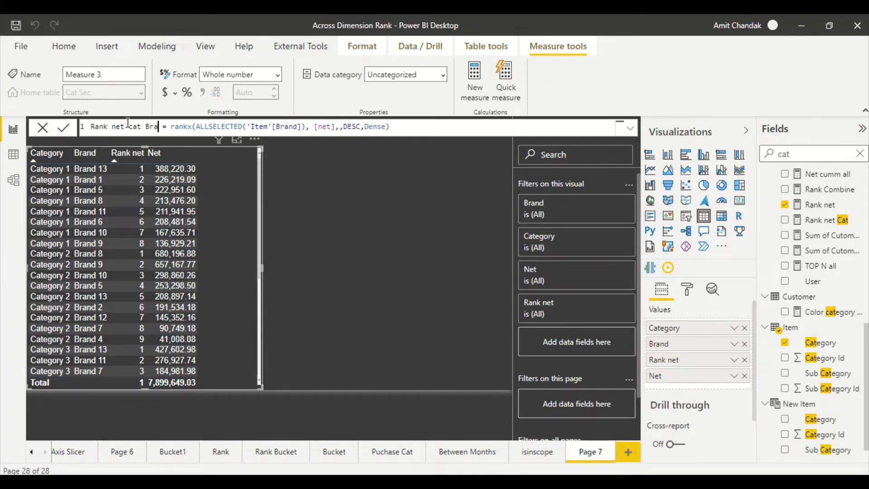
type("nd")
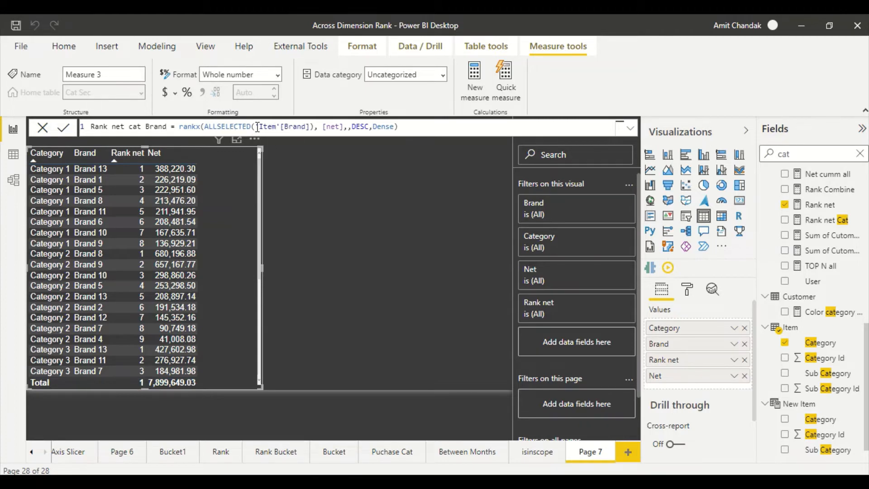
type("'")
left_click(257, 127)
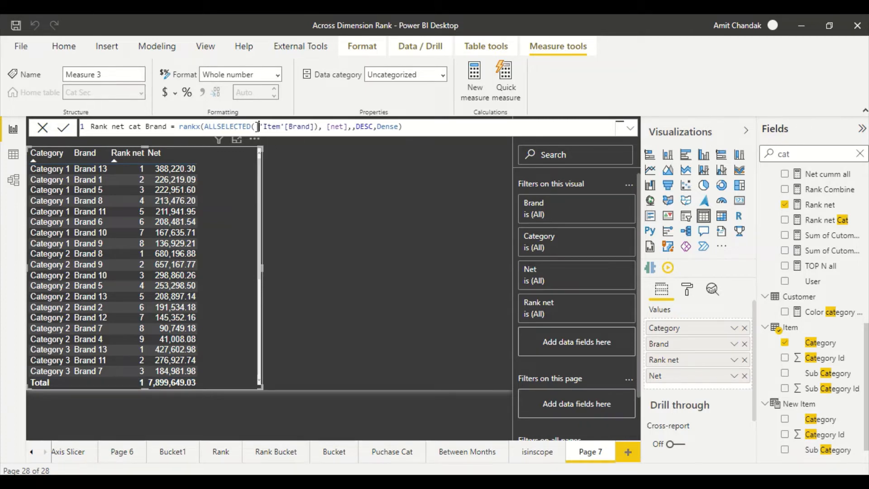
type("re")
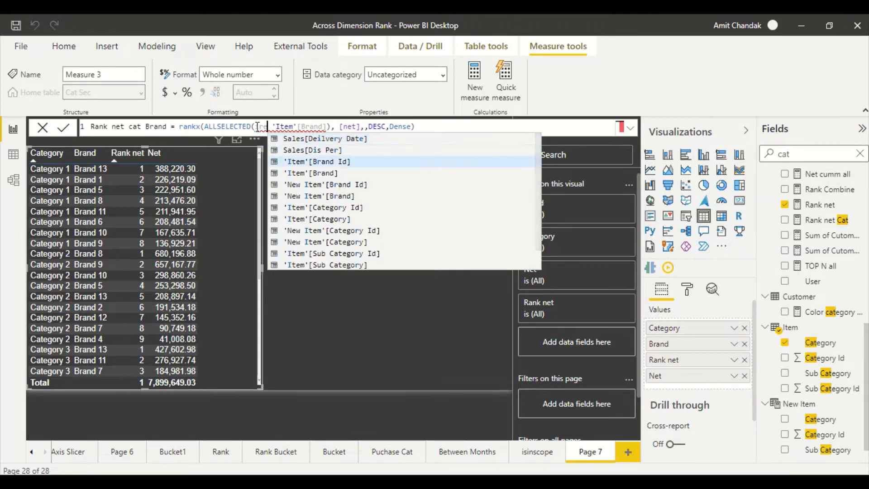
key("Down")
key("Down")
key("Down")
key("Tab")
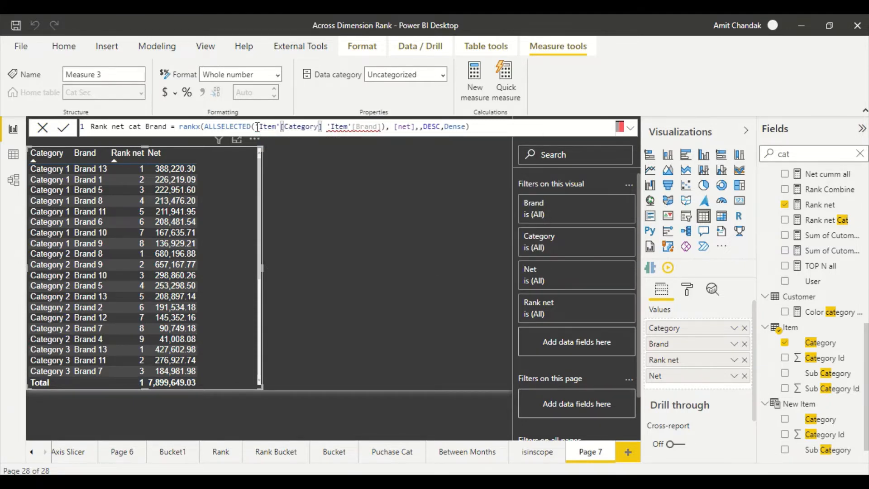
type(",")
left_click(482, 126)
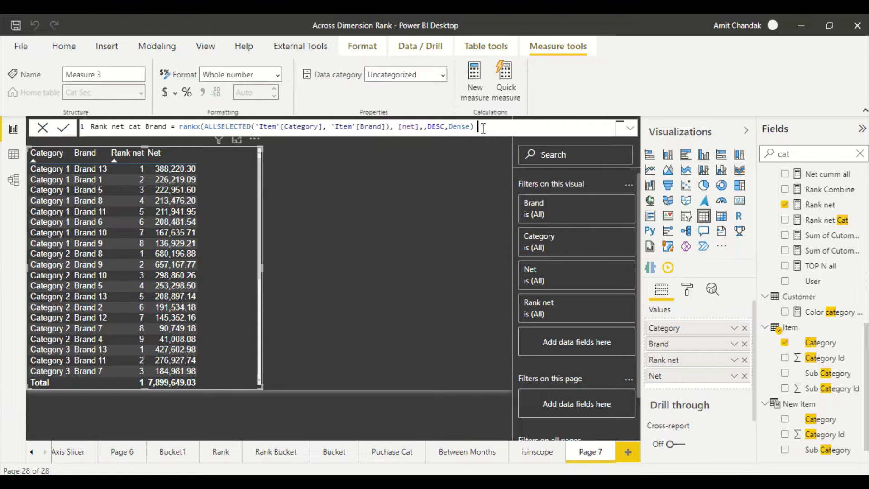
Step: Review the [net], DESC and Dense arguments, then commit the Rank net cat Brand measure
double_click(409, 127)
left_click(431, 126)
double_click(433, 126)
double_click(457, 127)
left_click(494, 127)
key("Return")
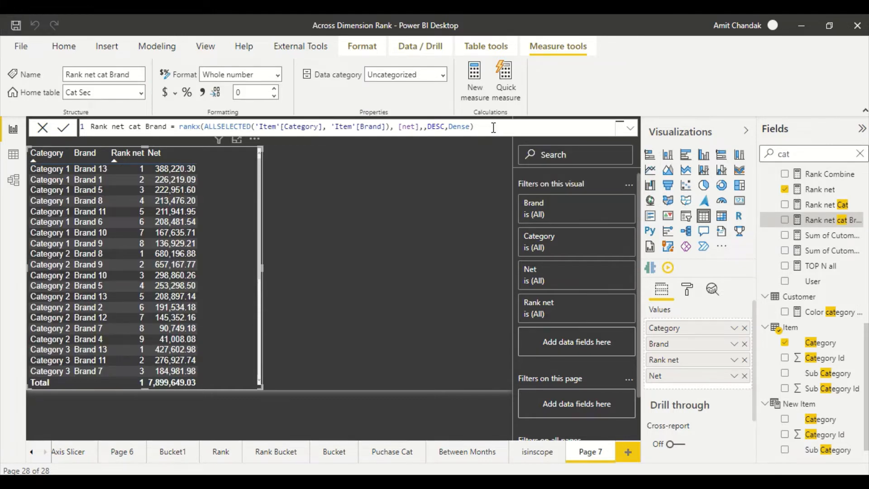
Step: Add Rank net cat Brand to the table, widen it, sort by Net descending and clear the field search
mouse_move(828, 220)
left_mouse_down()
mouse_move(223, 255)
mouse_move(221, 238)
left_mouse_up()
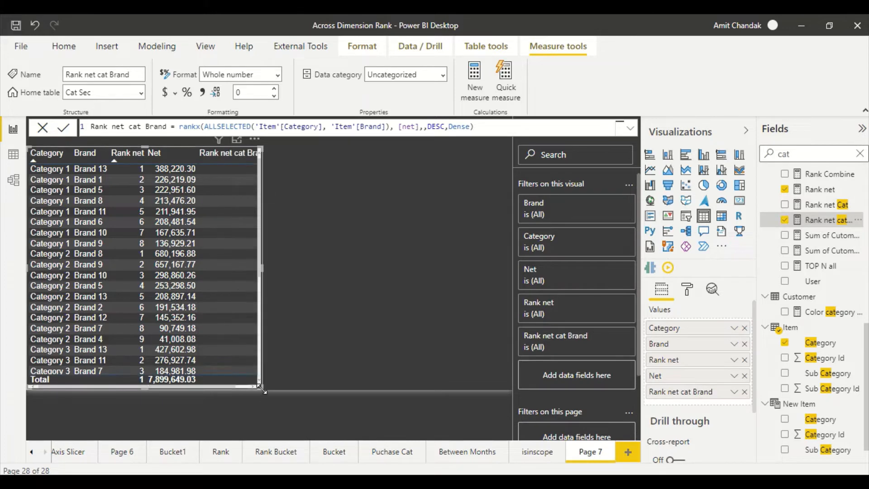
left_click_drag(264, 389, 333, 391)
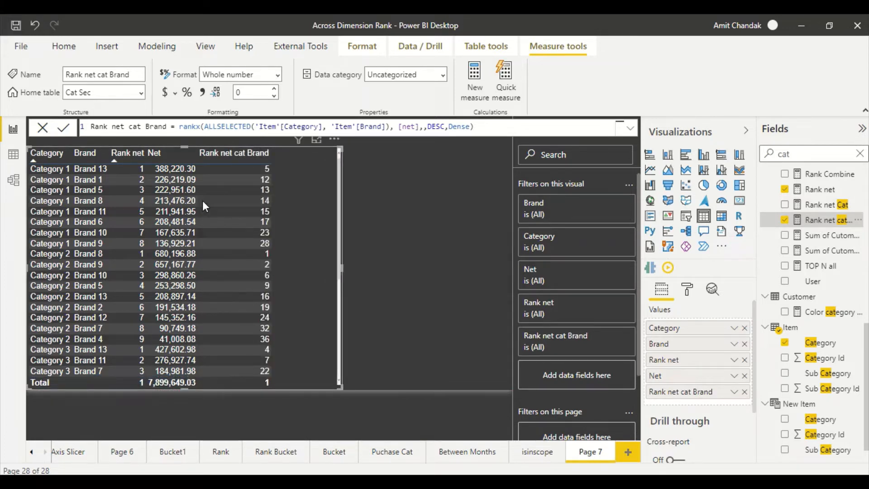
left_click(168, 157)
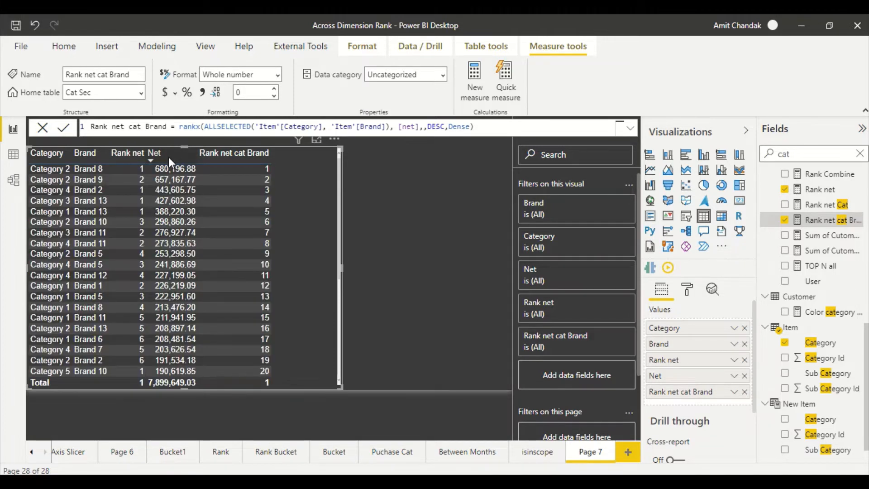
scroll(179, 242, "down", 5)
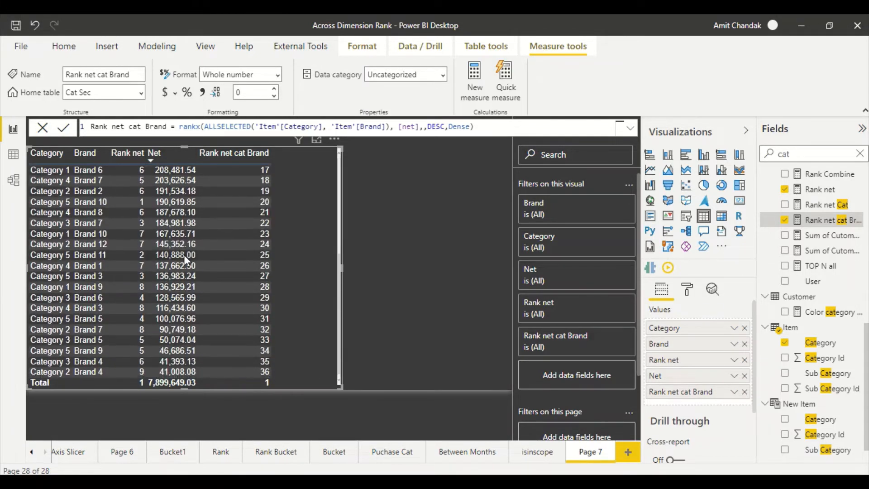
scroll(184, 255, "up", 3)
left_click_drag(342, 268, 294, 266)
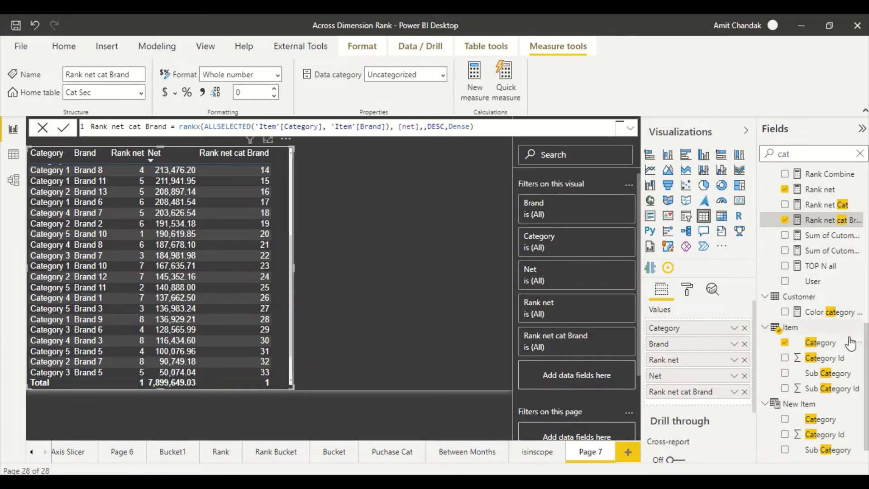
scroll(835, 308, "down", 1)
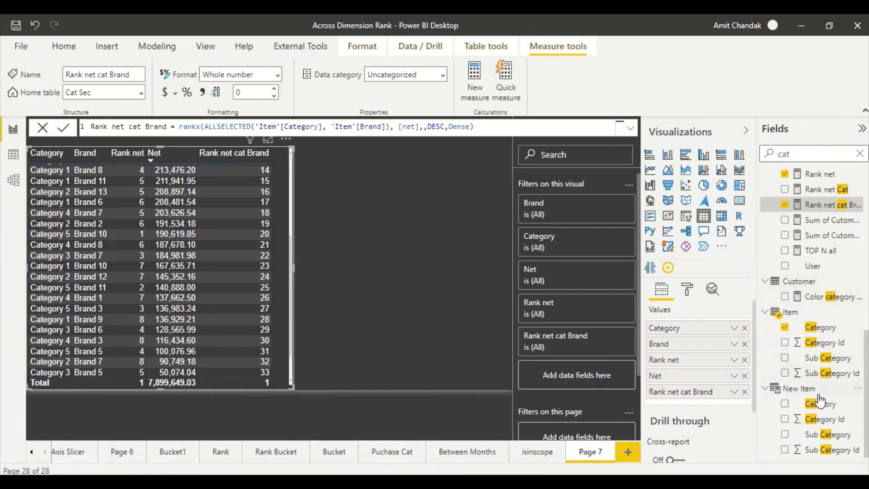
scroll(818, 252, "up", 1)
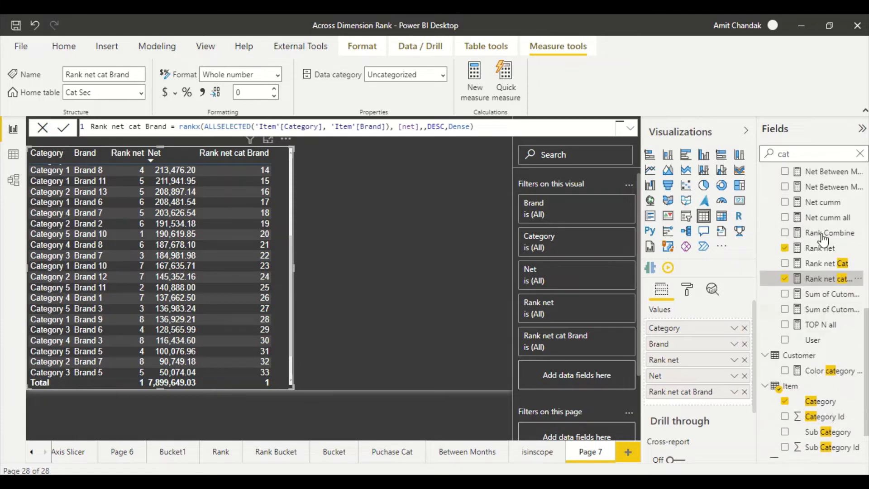
scroll(822, 238, "up", 2)
left_click(860, 153)
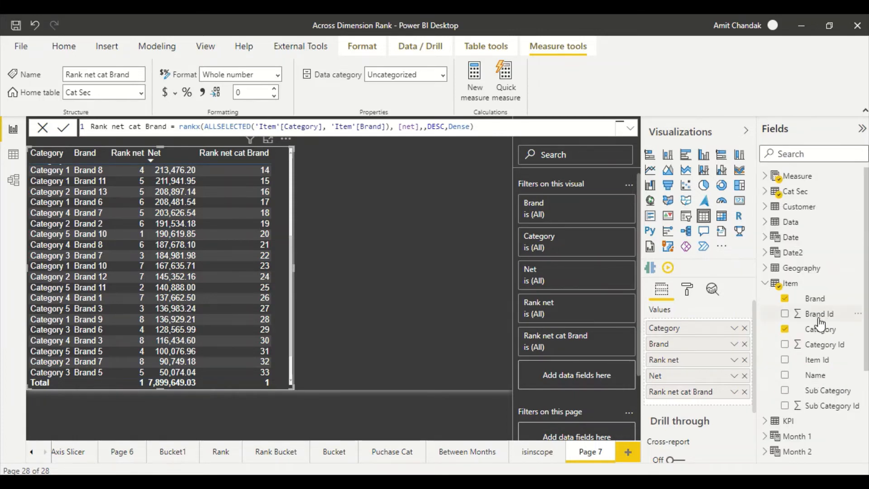
scroll(820, 319, "down", 2)
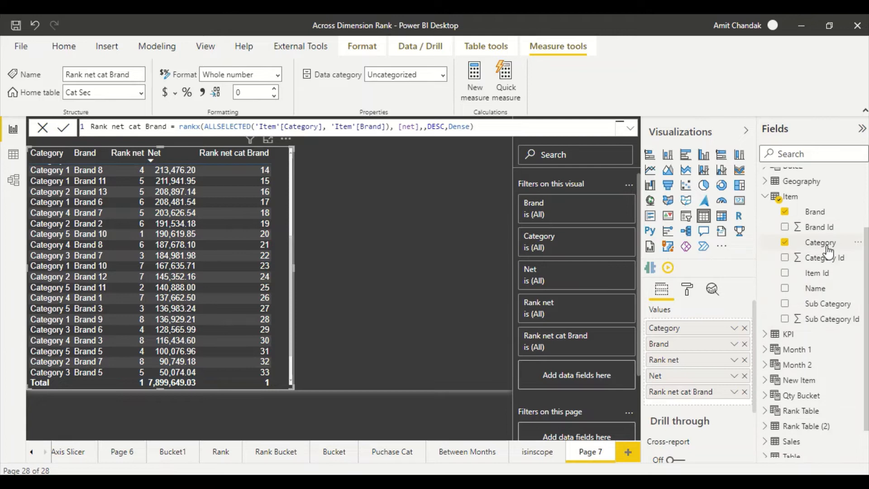
Step: Create a second table of Category and add Geography State beside it
left_click_drag(820, 242, 380, 189)
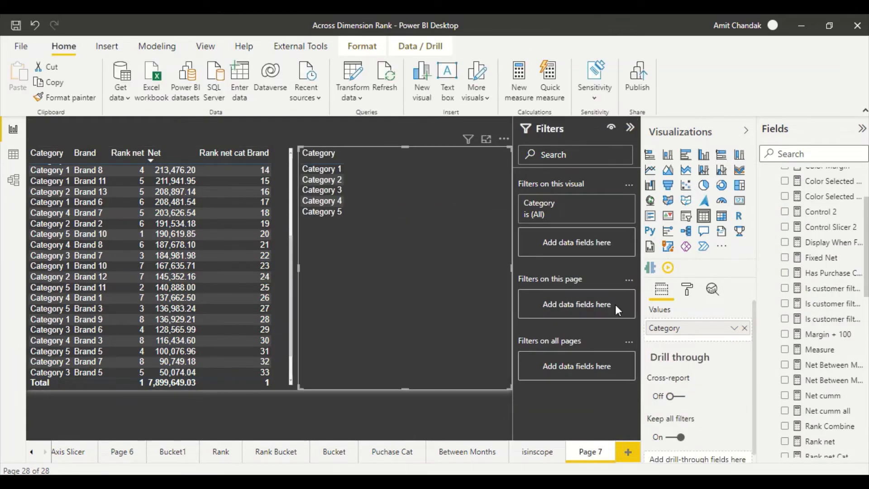
scroll(815, 271, "up", 2)
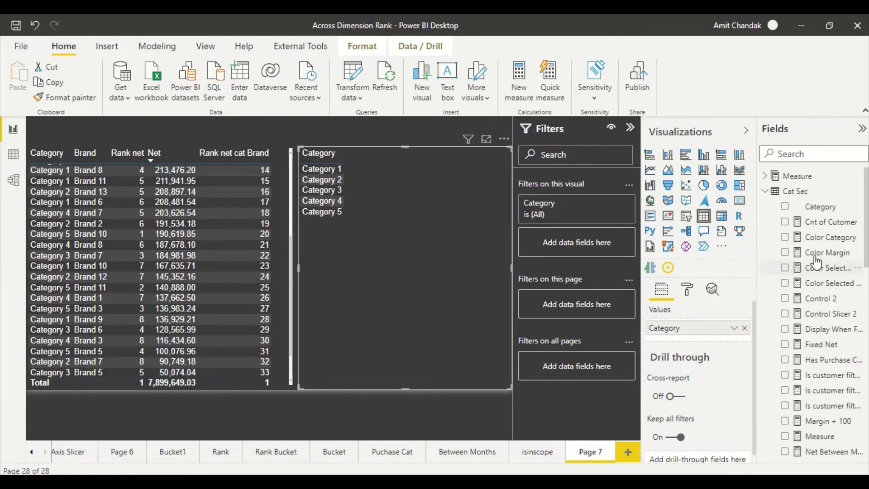
left_click(766, 191)
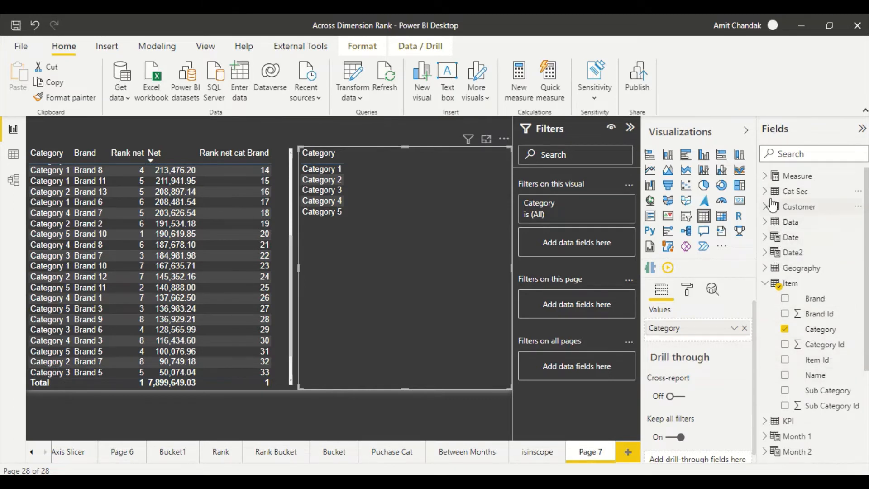
left_click(765, 284)
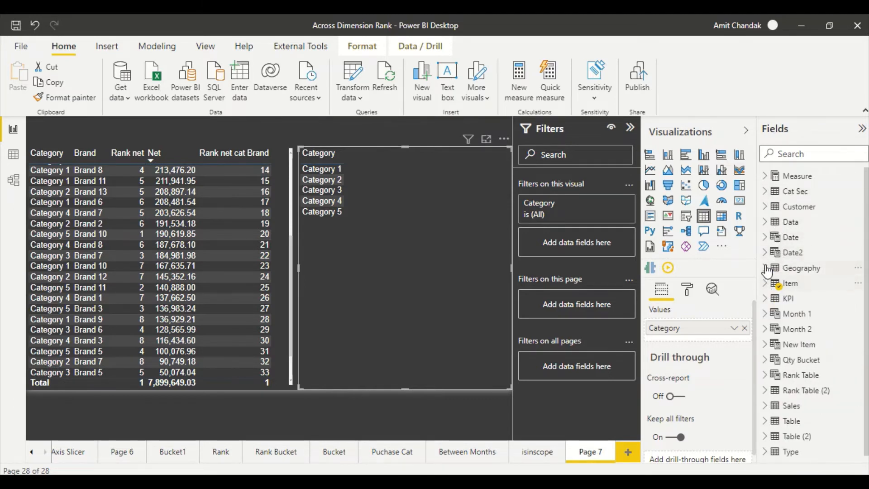
left_click(764, 268)
left_click_drag(813, 314, 417, 188)
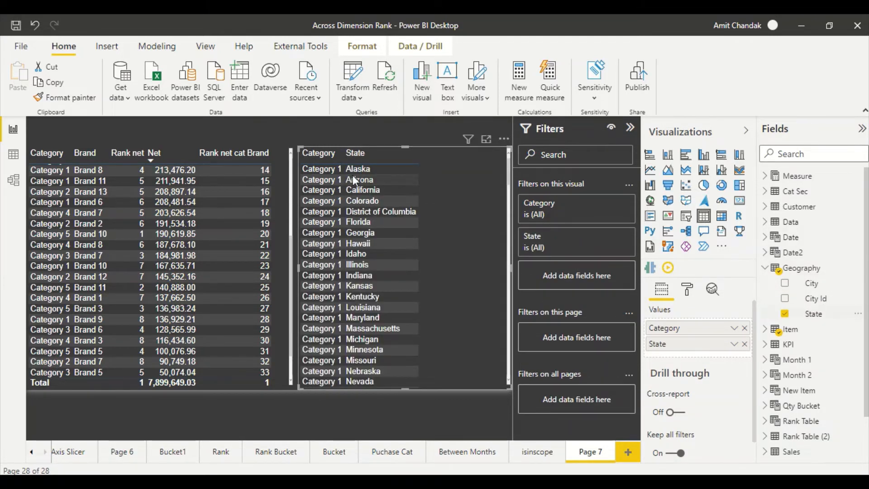
left_click(765, 177)
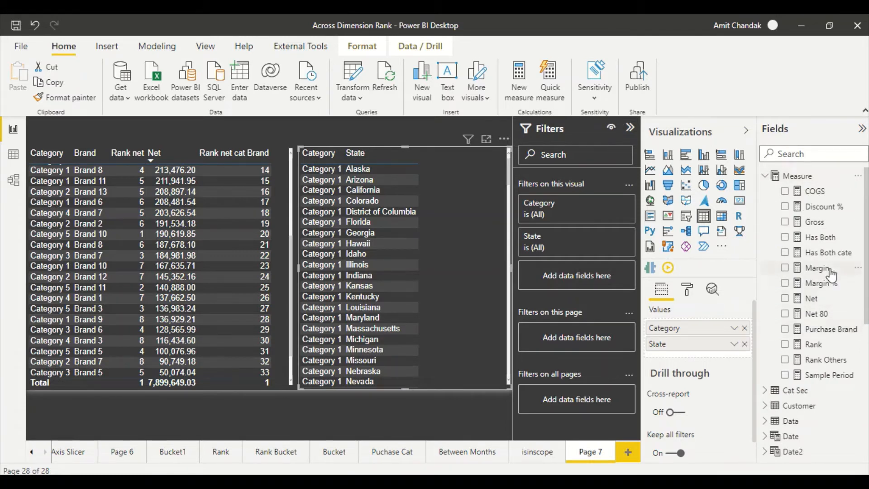
left_click(789, 155)
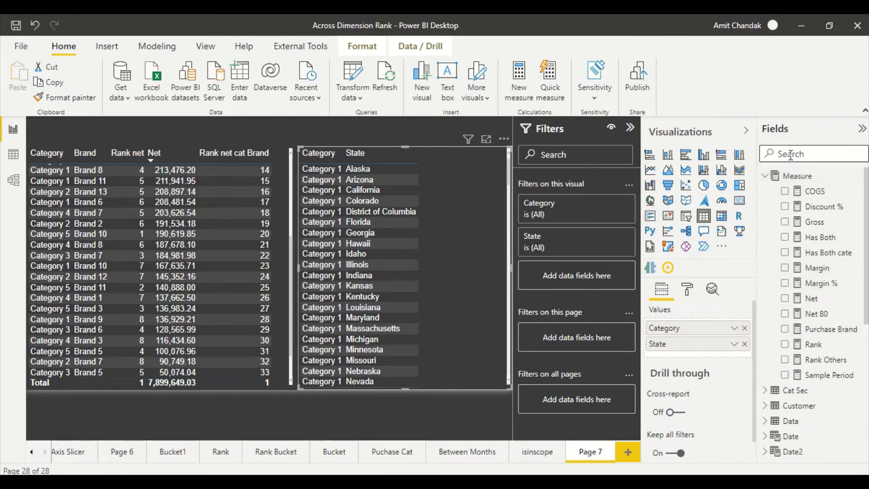
type("rank")
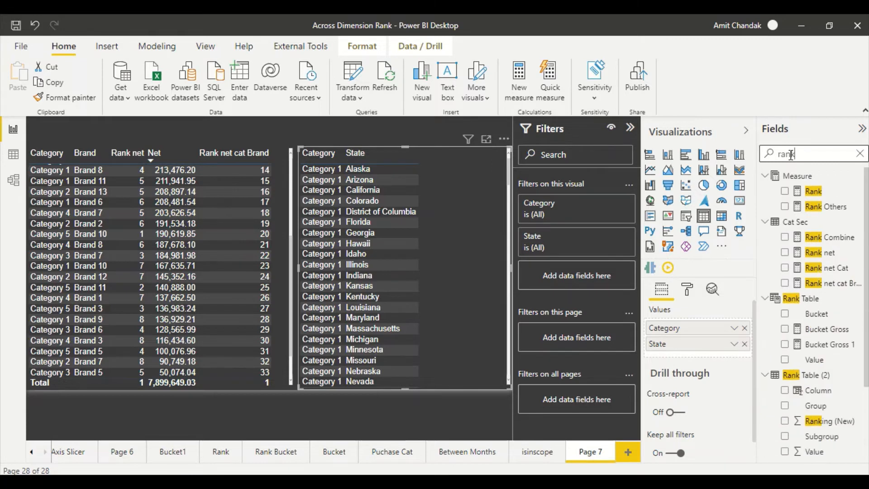
Step: Add Rank net Cat to the Category-State table, sorted by State with ranks ascending within each state
left_click_drag(826, 268, 479, 234)
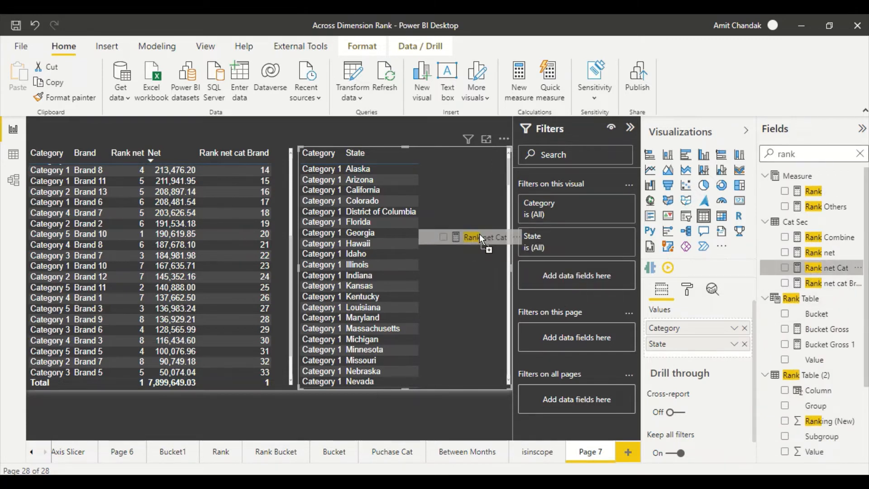
left_click(372, 159)
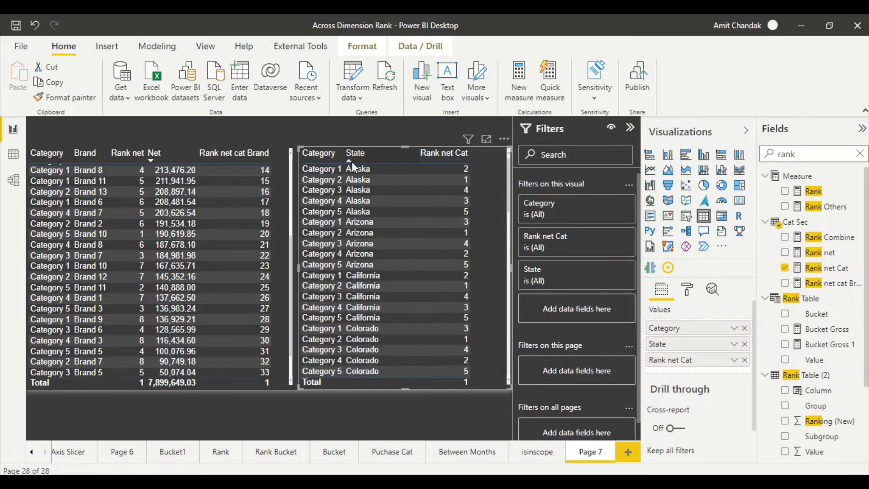
left_click(445, 158)
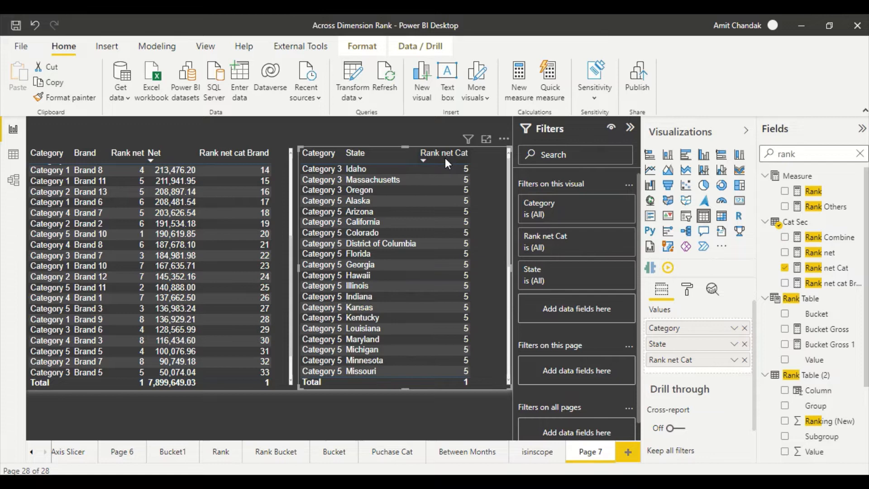
left_click(377, 162)
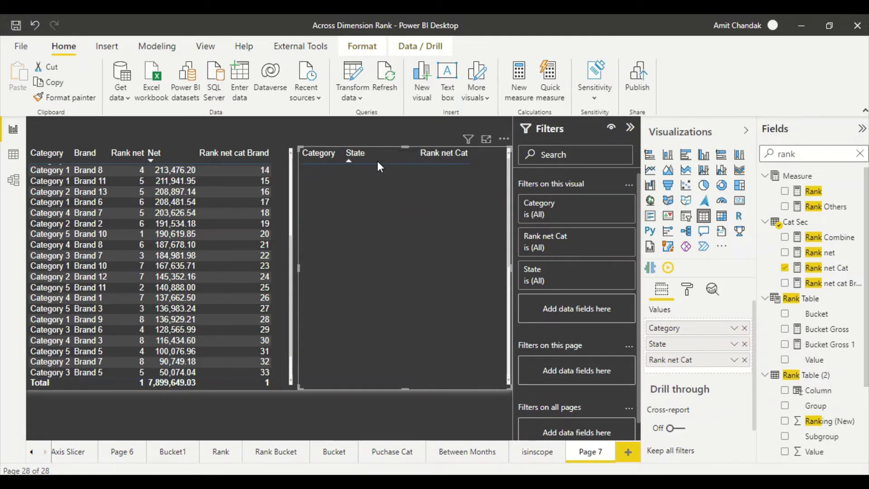
left_click(445, 159, "shift")
left_click(444, 159, "shift")
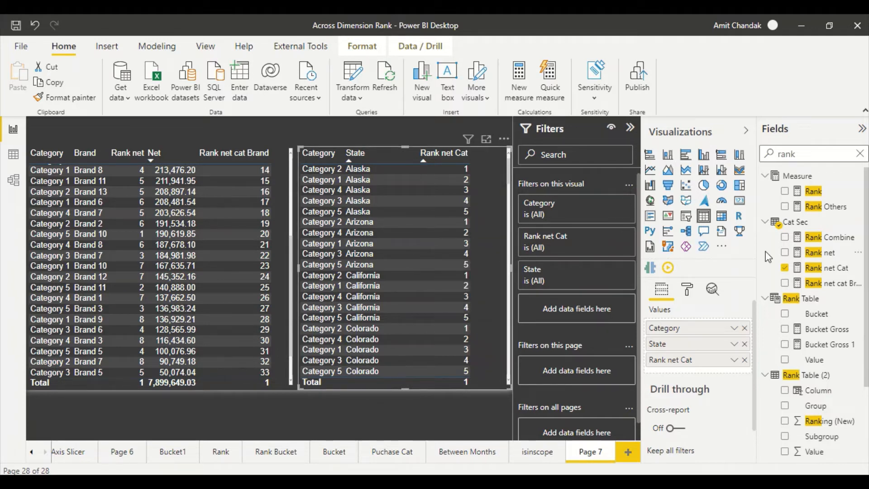
Step: Copy the Rank net Cat formula into a brand new measure
left_click(833, 269)
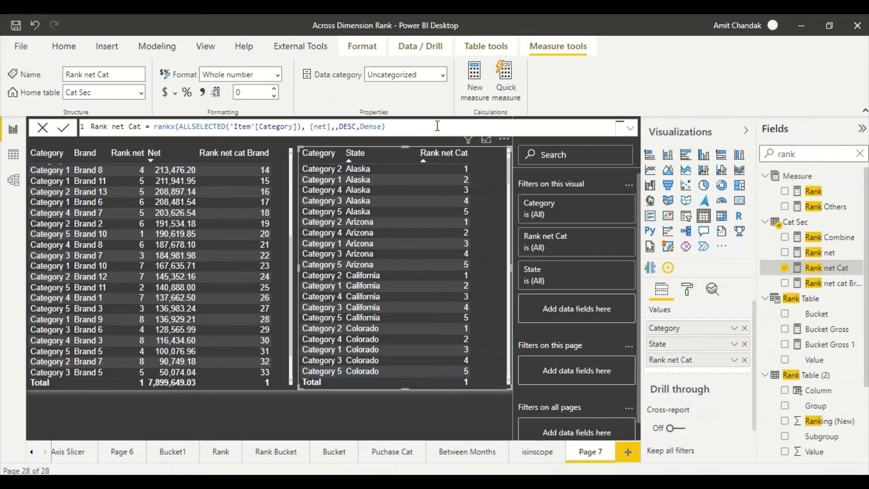
left_click_drag(390, 126, 90, 126)
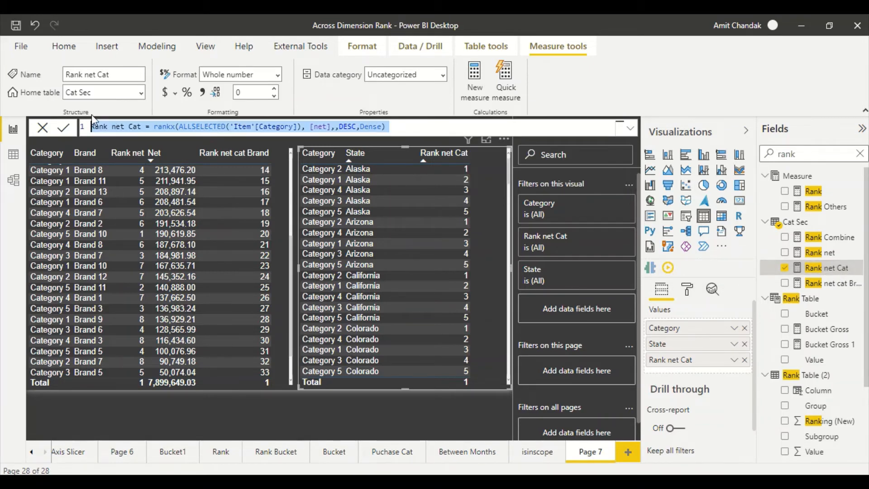
key("ctrl+c")
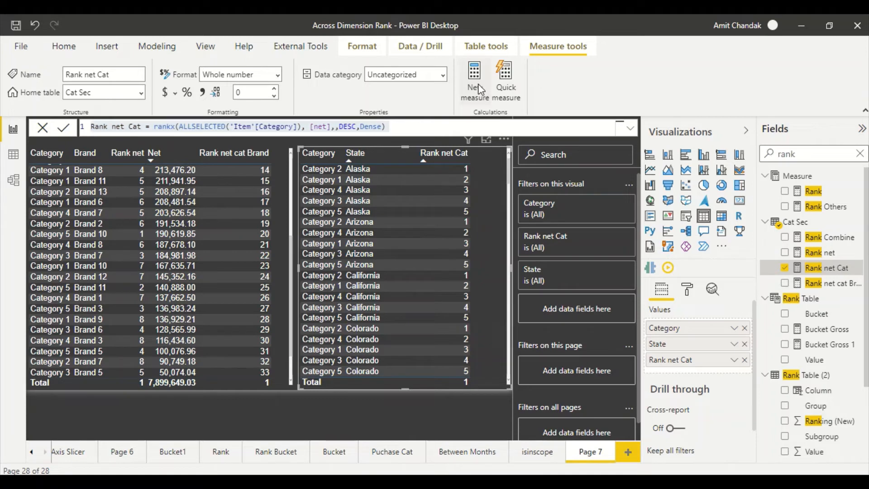
left_click(478, 84)
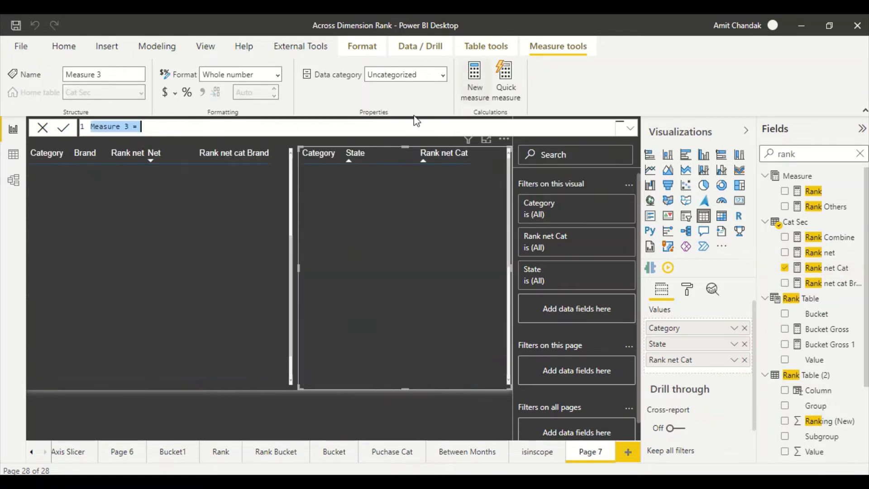
key("ctrl+v")
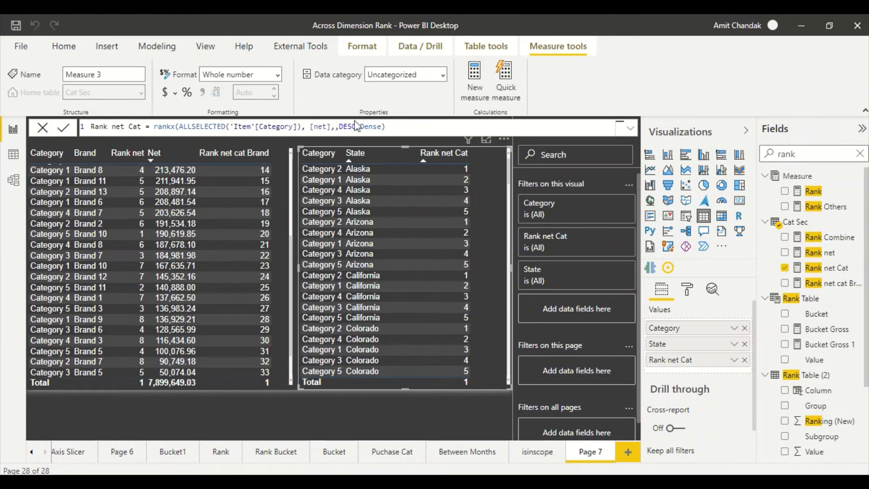
Step: Rename it Rank net Start Cat, add Geography[State] to ALLSELECTED and commit it
left_click(128, 127)
type("Start")
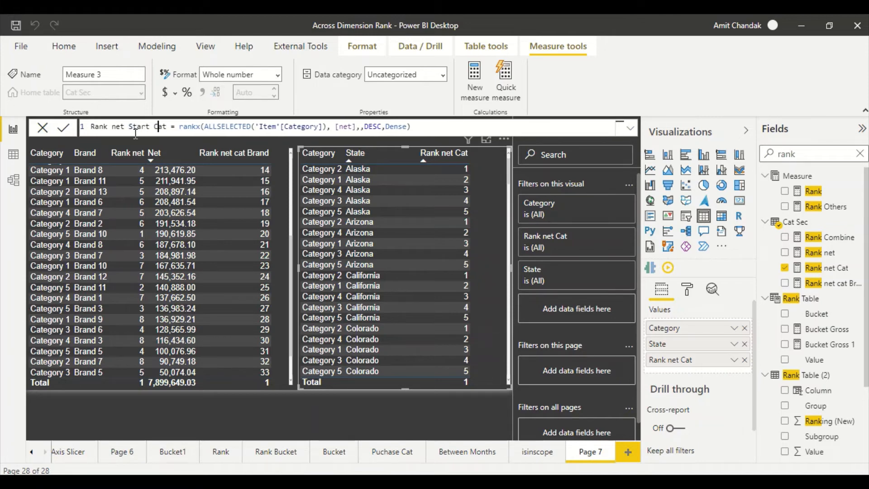
key("ctrl+Right")
key("ctrl+Right")
key("ctrl+Right")
key("ctrl+Right")
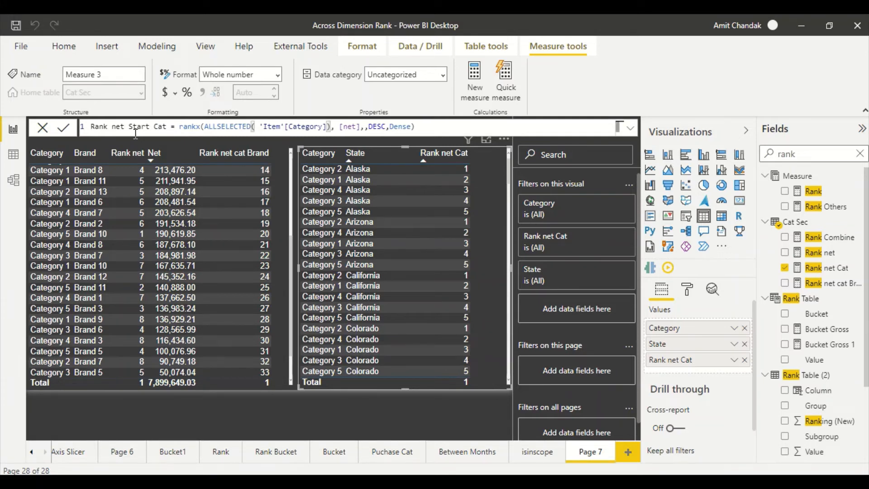
type("get")
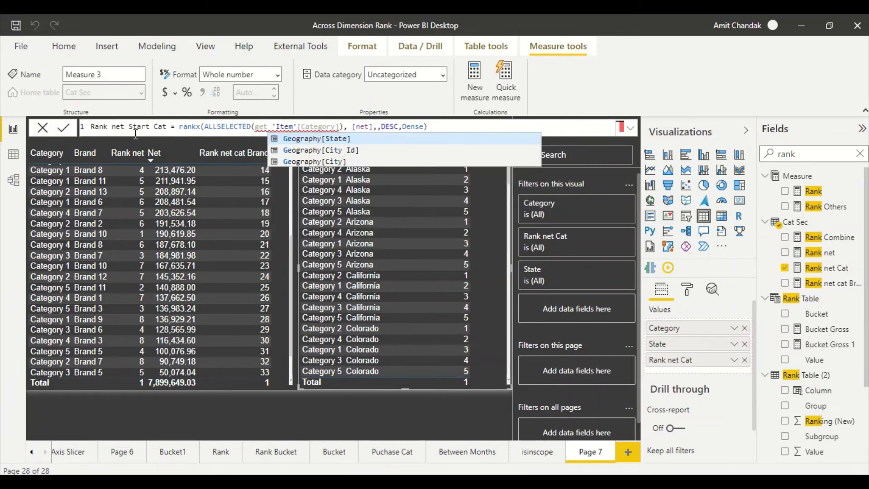
key("Tab")
type(",")
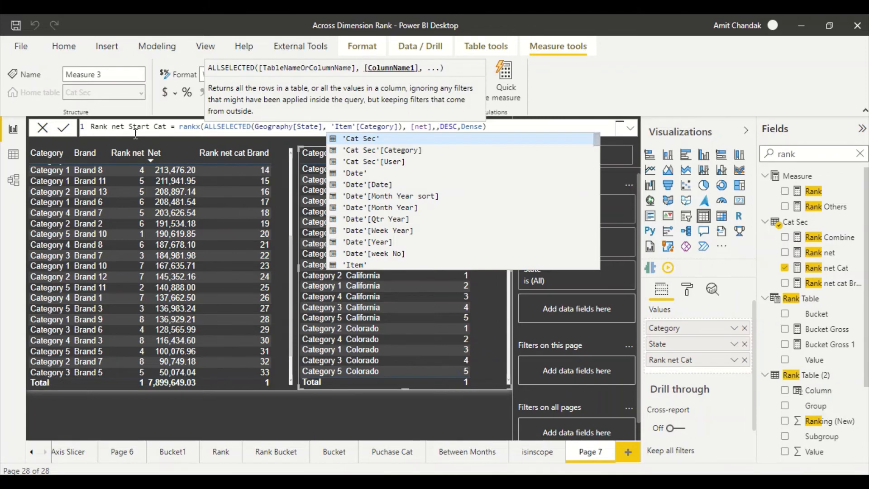
left_click(517, 126)
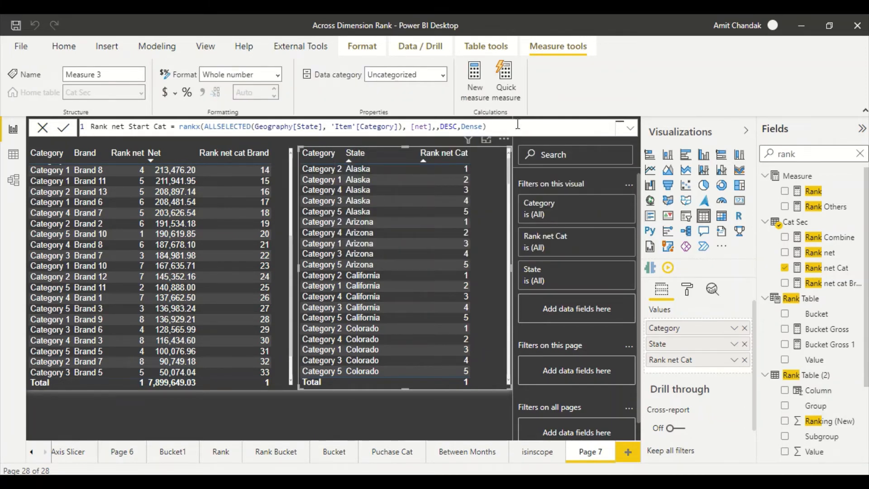
key("Return")
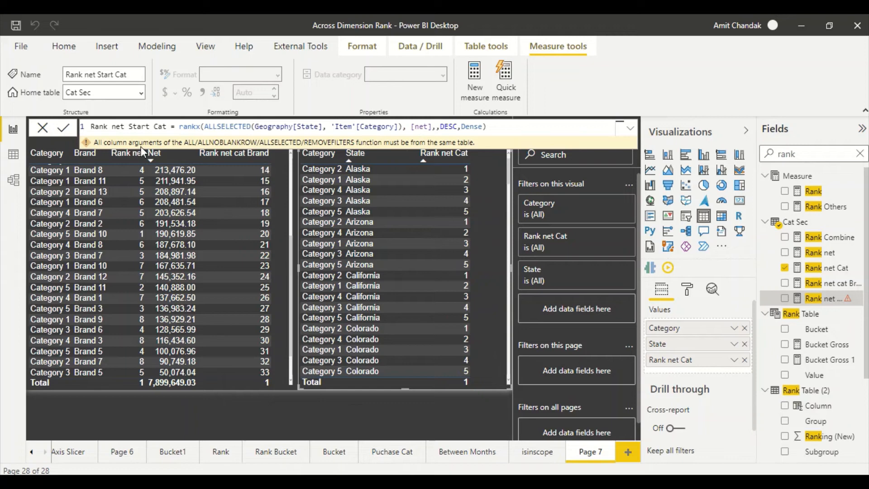
Step: Fix the name to Rank net State Cat and wrap the columns in SUMMARIZE(ALLSELECTED(Sales), ...)
mouse_move(272, 142)
left_click(148, 126)
key("BackSpace")
key("BackSpace")
type("te")
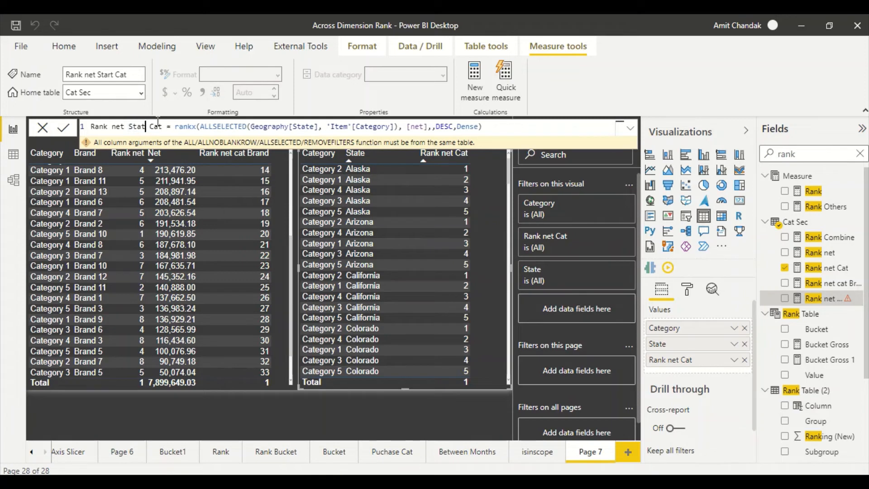
double_click(223, 127)
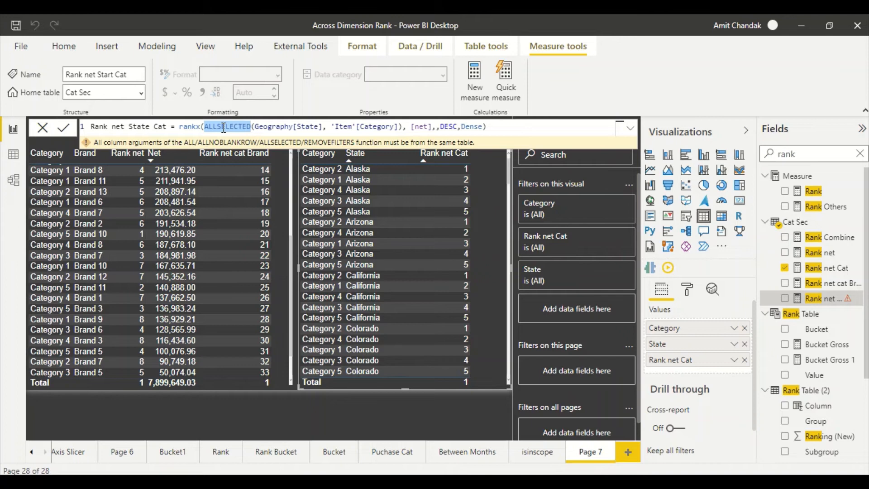
type("SUMMARIZE(")
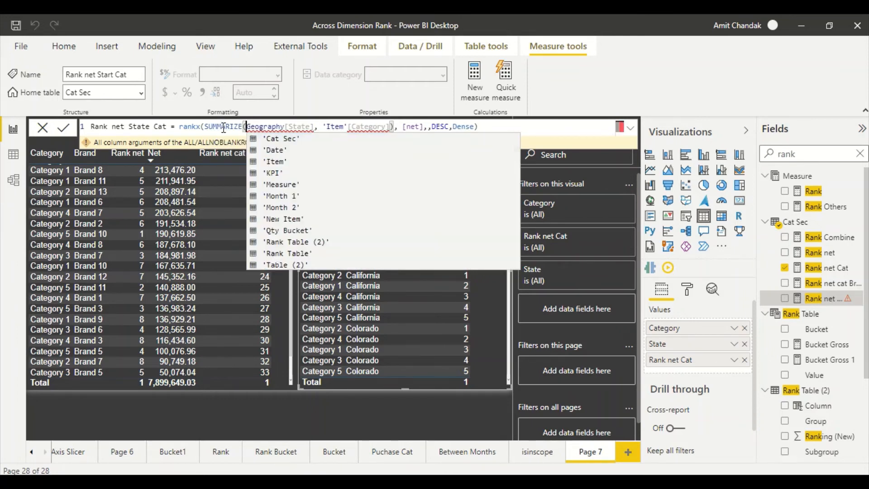
type("AL")
key("Down")
key("Down")
key("Tab")
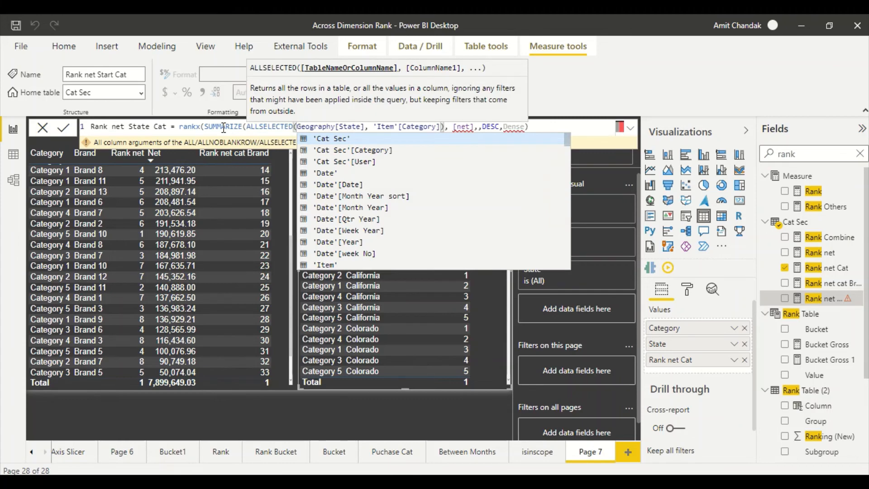
type("sal")
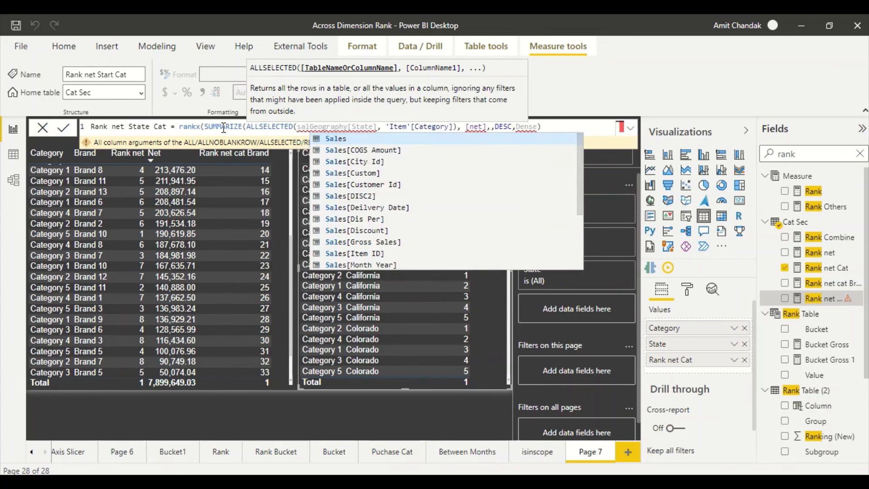
type("es")
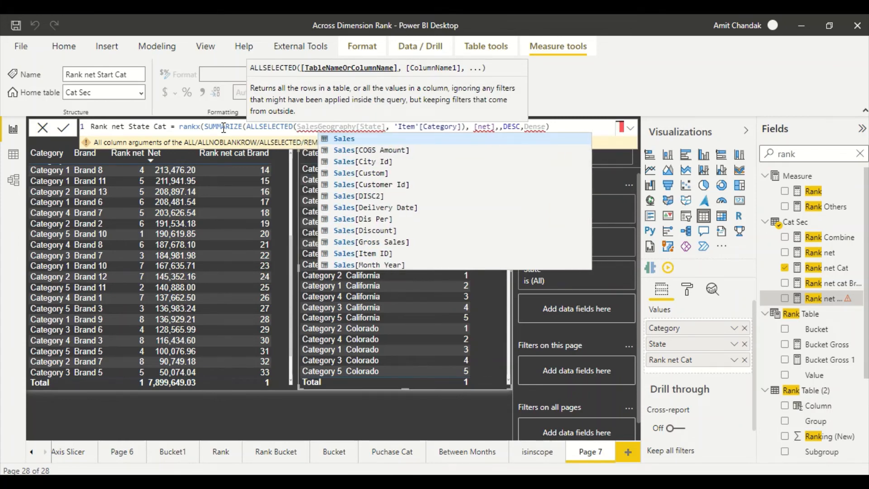
key("Tab")
type("),")
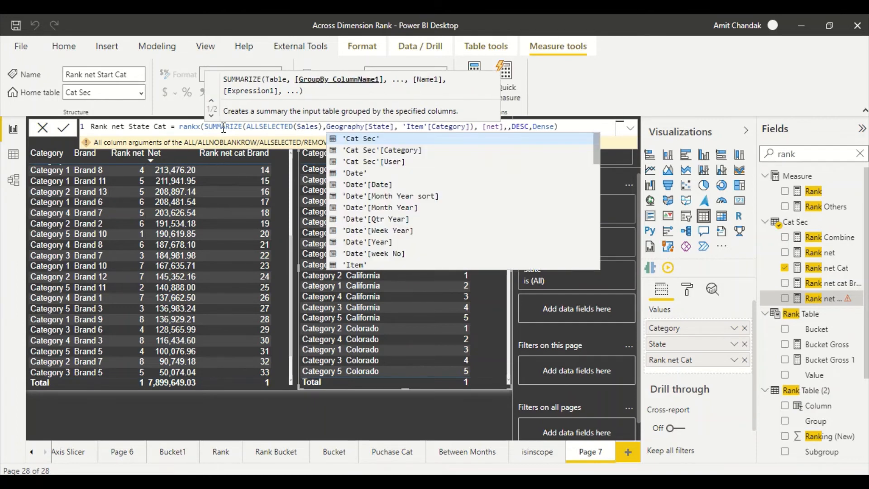
key("ctrl+Right")
key("ctrl+Right")
key("ctrl+Right")
key("ctrl+Right")
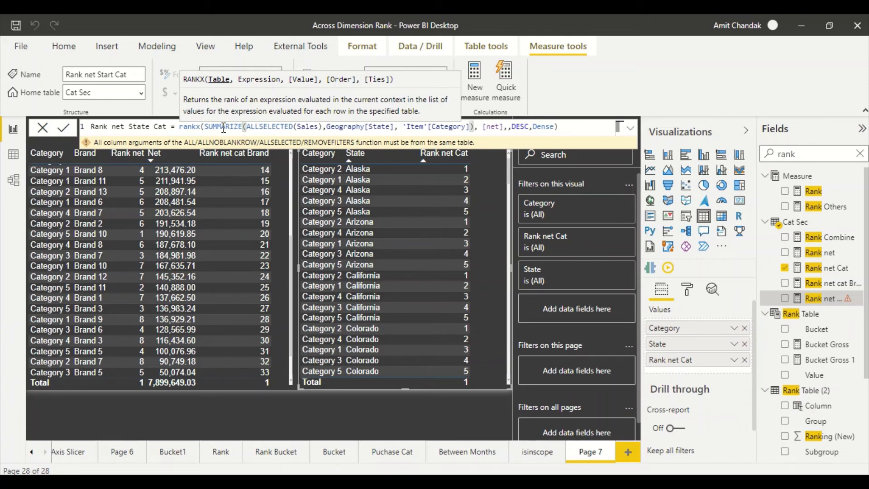
Step: Review the ALLSELECTED(Sales) source and commit the error-free Rank net State Cat measure
double_click(267, 126)
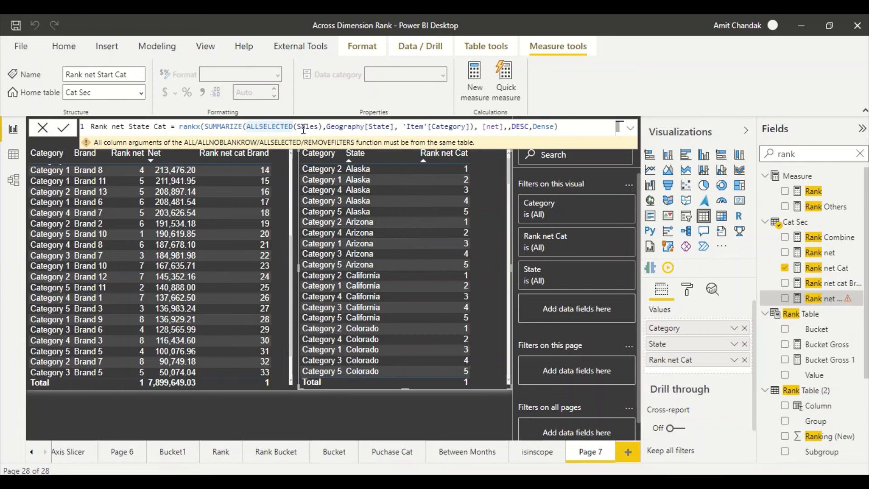
double_click(304, 127)
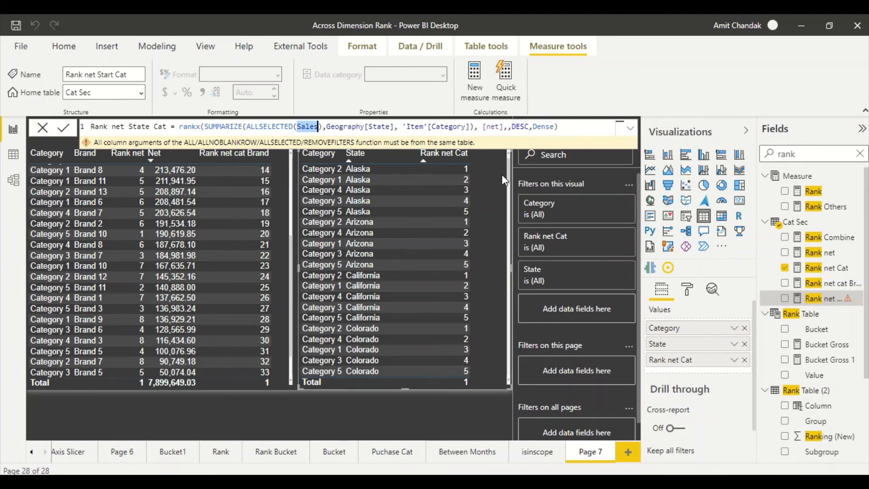
left_click(577, 127)
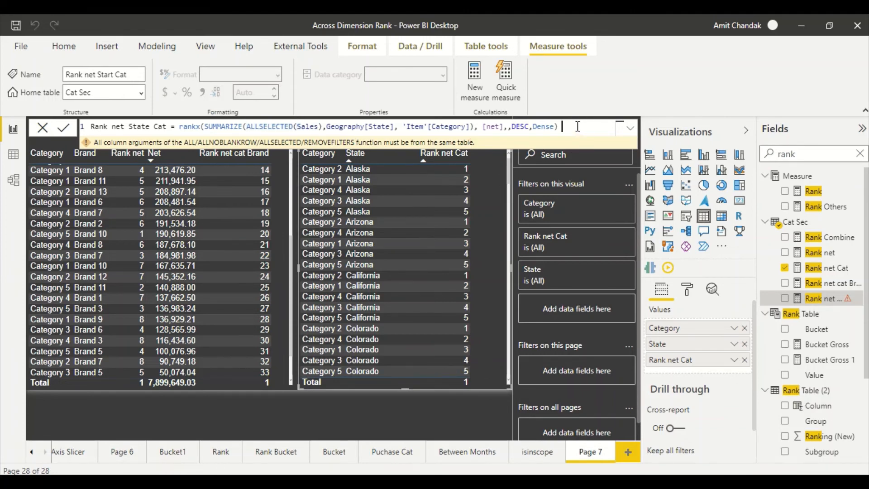
key("Return")
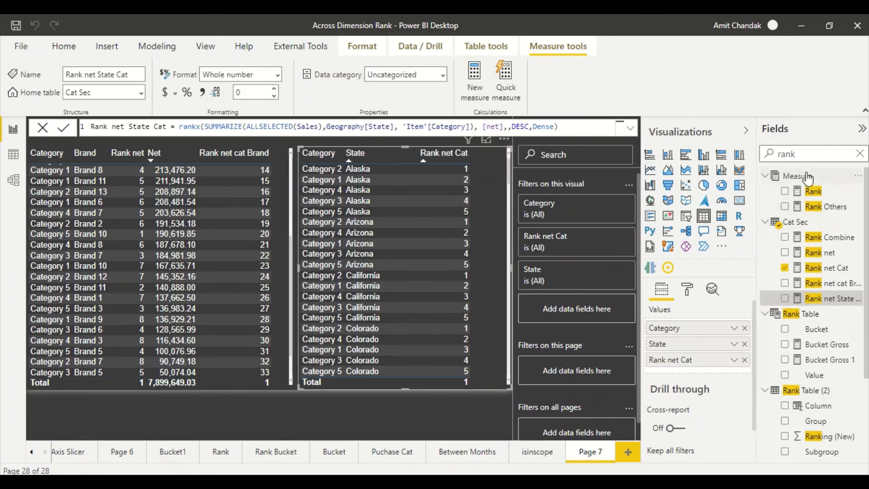
Step: Add Rank net State Cat to the Category-State table and resize both tables to fit it
left_click_drag(825, 298, 486, 271)
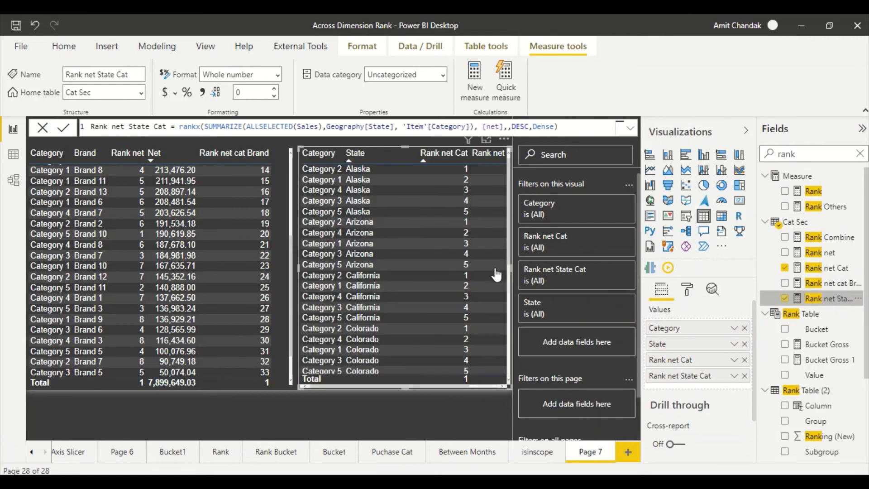
left_click(288, 264)
left_click_drag(292, 267, 241, 270)
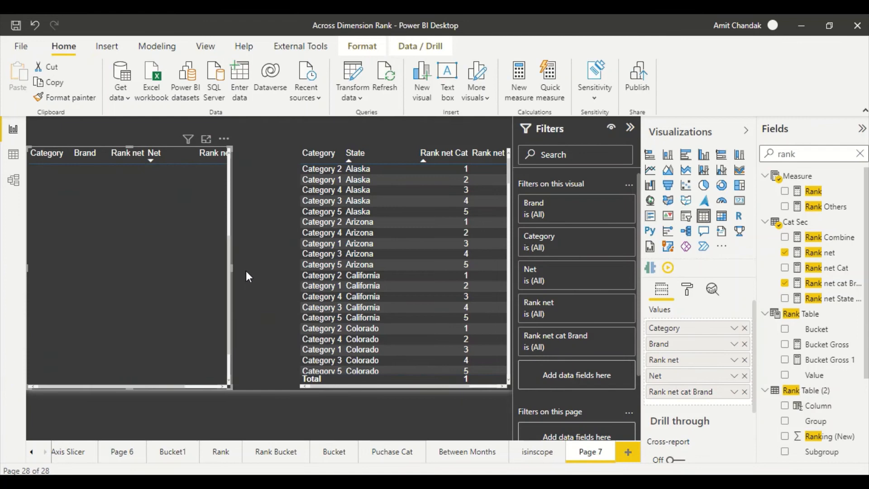
left_click(297, 257)
left_click(300, 259)
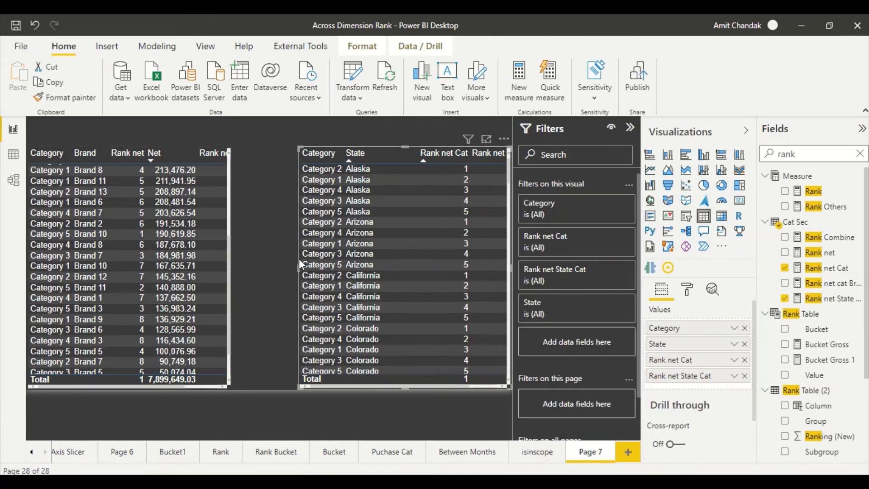
left_click_drag(298, 258, 236, 268)
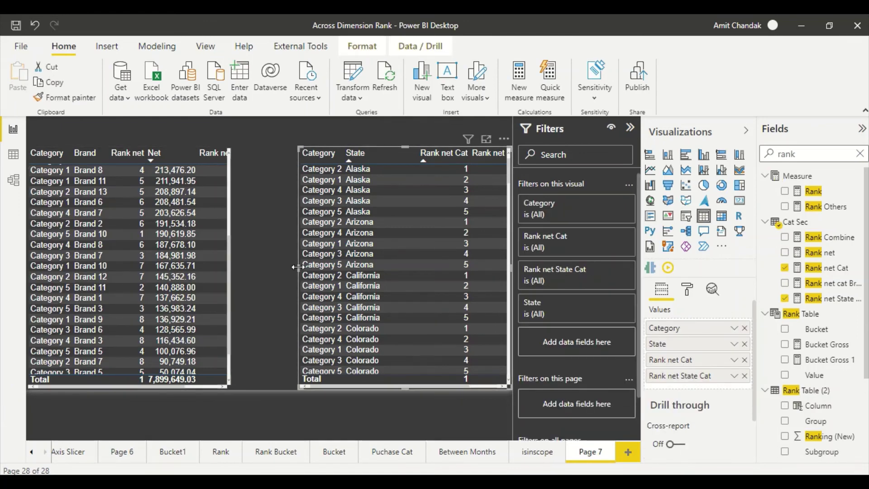
Step: Add Net to the Category-State table and narrow the Rank net Cat column
double_click(792, 154)
key("Delete")
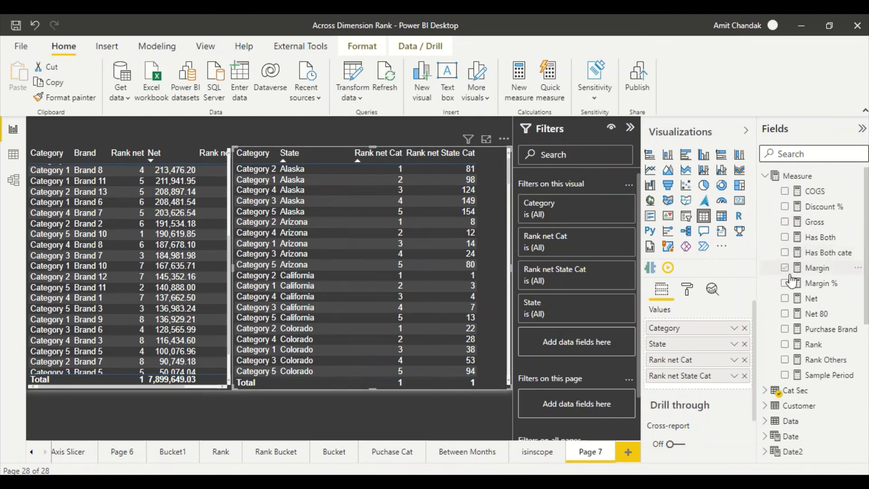
left_click(785, 299)
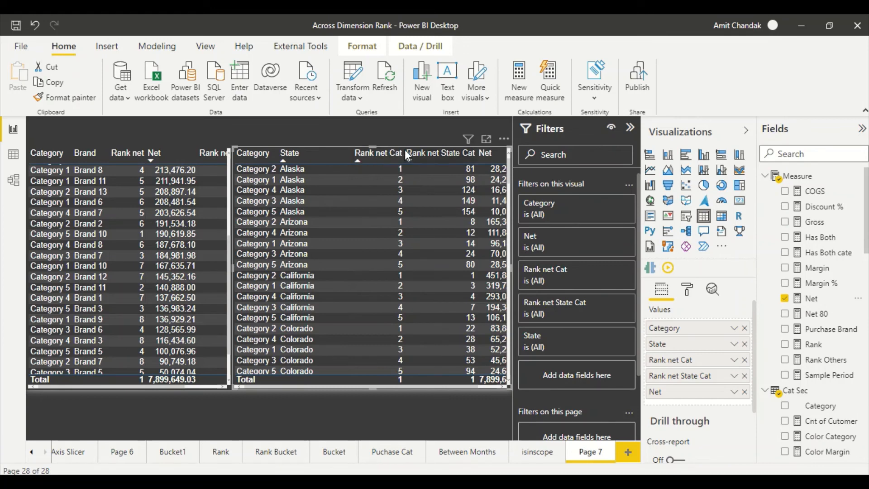
left_click_drag(402, 152, 331, 160)
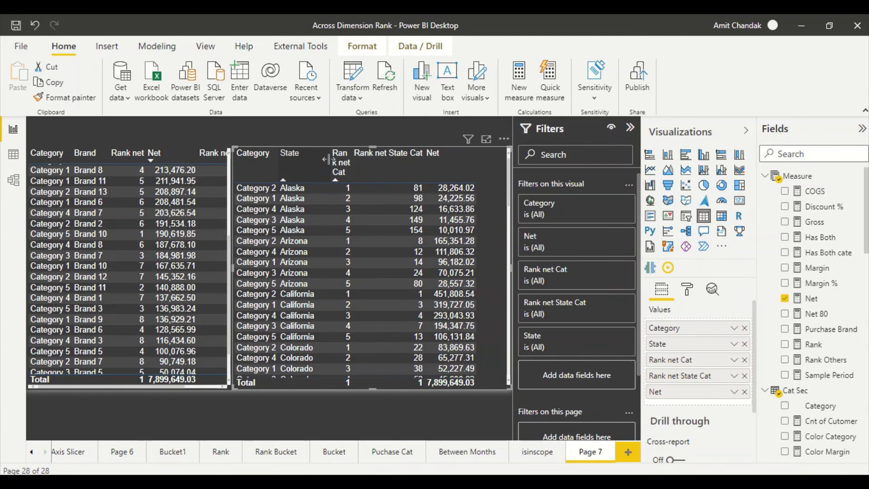
Step: Sort the Category-State table so Rank net State Cat runs 1 to 170 by Net
left_click(449, 169)
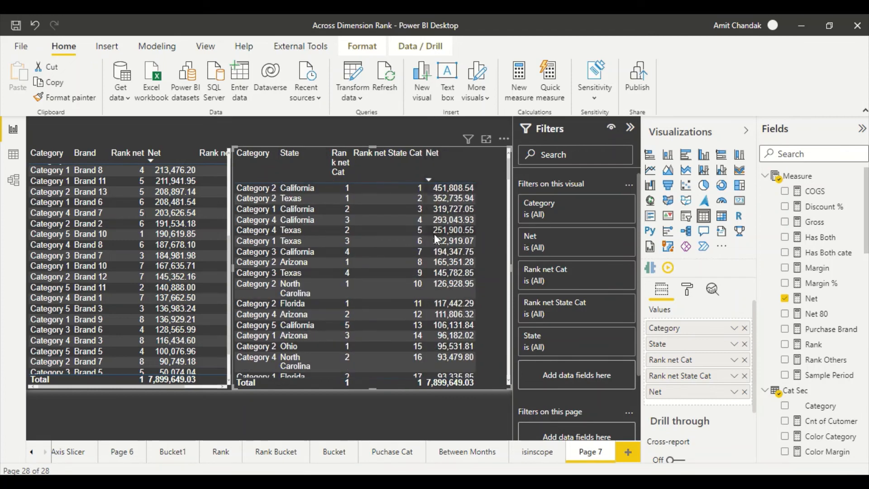
scroll(431, 238, "down", 4)
scroll(431, 239, "down", 4)
scroll(430, 239, "down", 4)
scroll(431, 239, "down", 4)
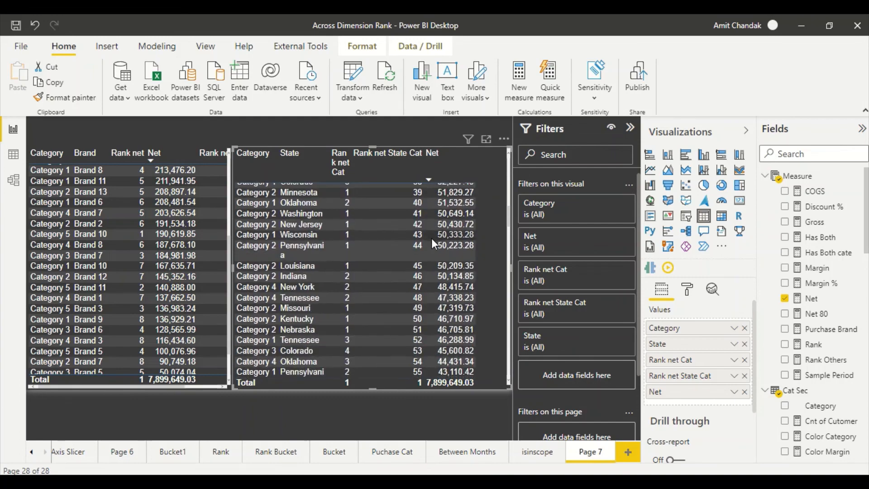
scroll(430, 239, "down", 3)
scroll(431, 239, "down", 3)
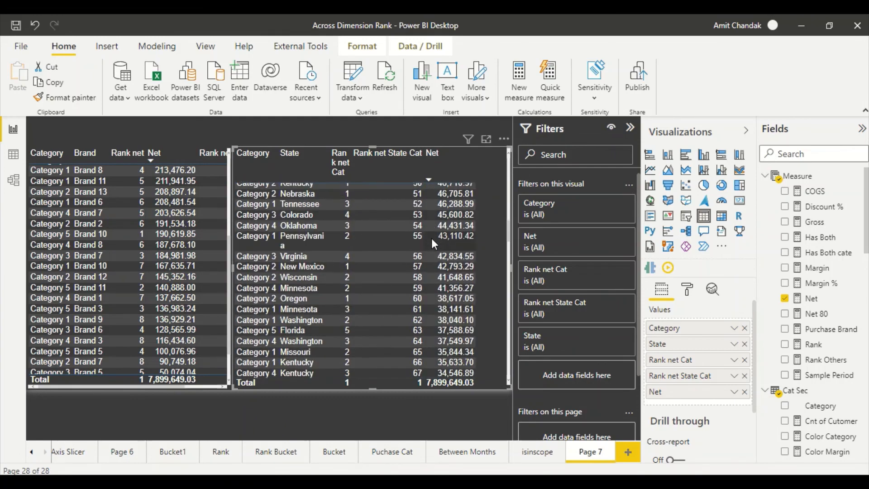
scroll(432, 239, "down", 3)
scroll(431, 238, "down", 3)
scroll(430, 239, "down", 3)
scroll(431, 238, "down", 3)
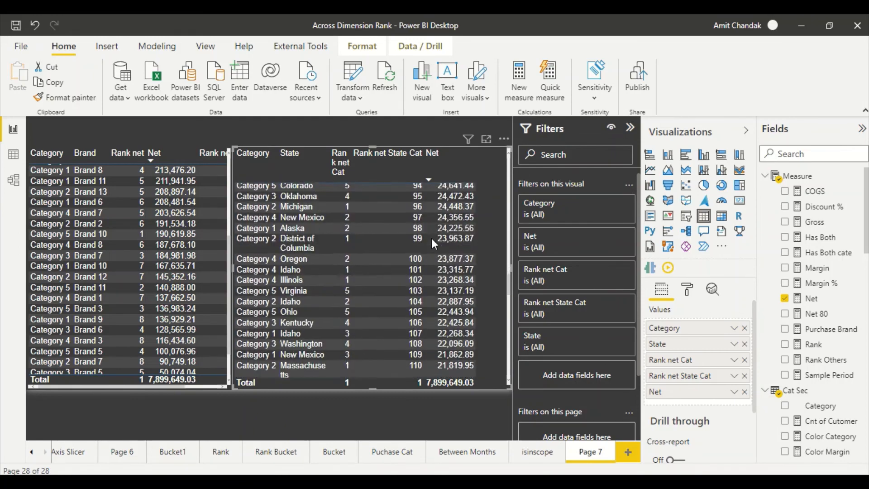
scroll(431, 239, "down", 3)
scroll(431, 238, "down", 3)
scroll(431, 239, "down", 4)
scroll(431, 238, "down", 4)
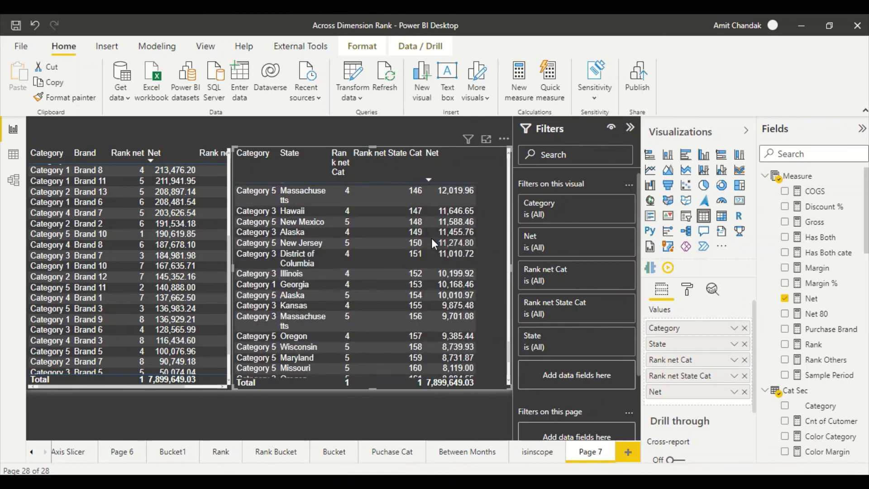
scroll(431, 238, "down", 3)
mouse_move(448, 245)
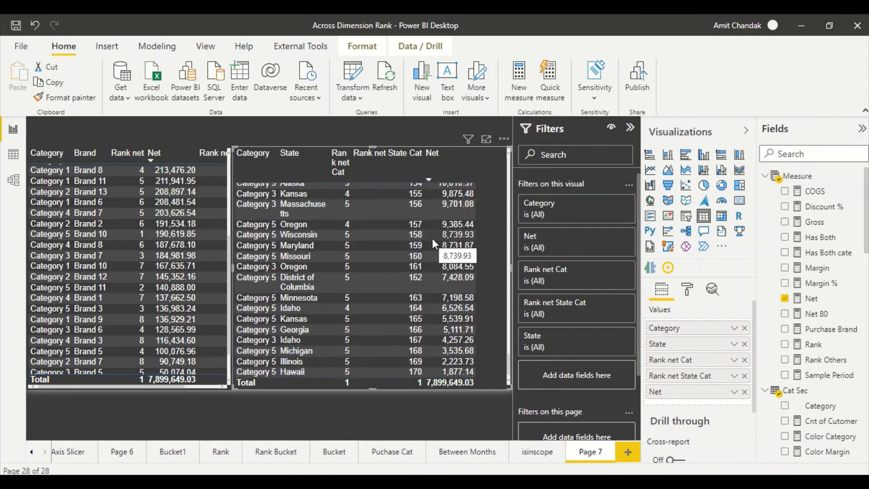